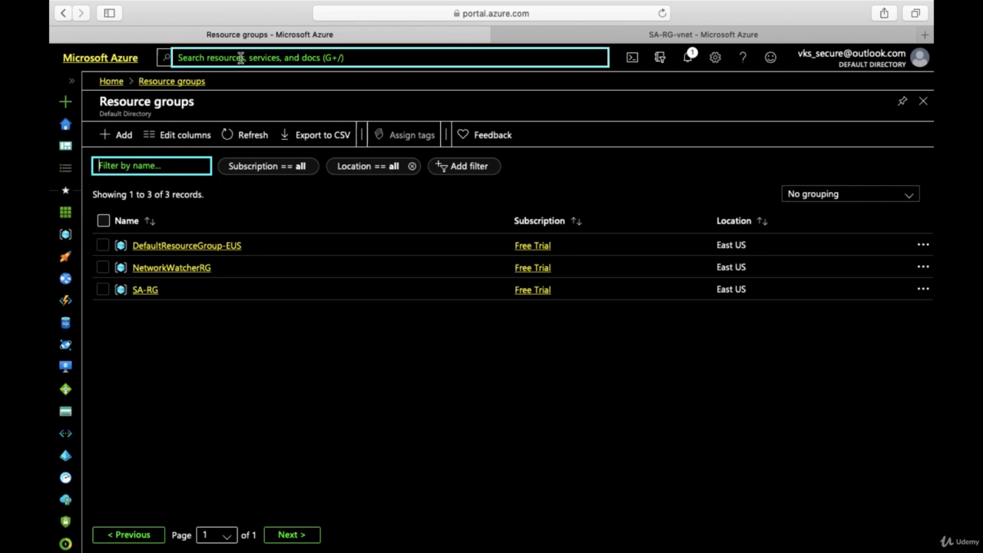
Open the firewall and virtual network settings of the storage account satest389
click(115, 83)
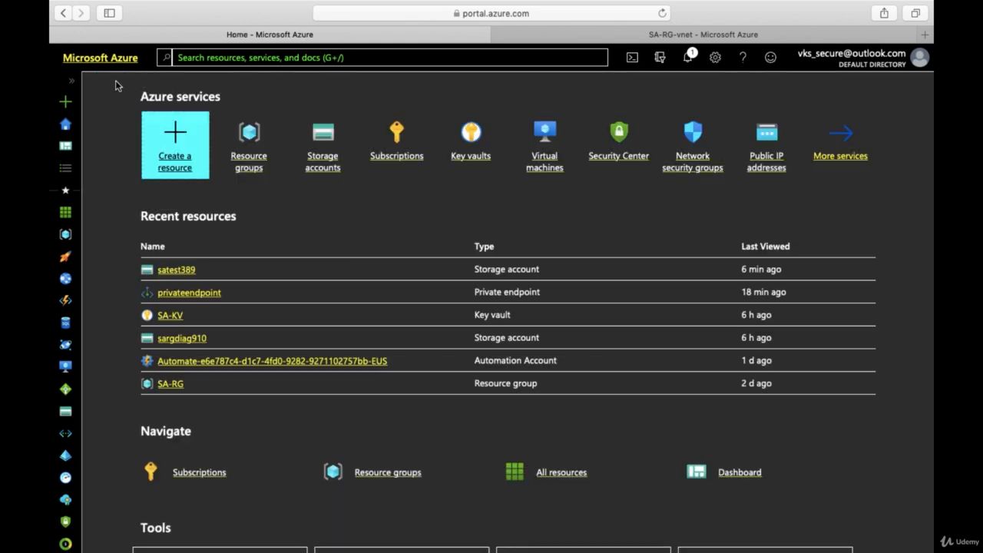
click(321, 171)
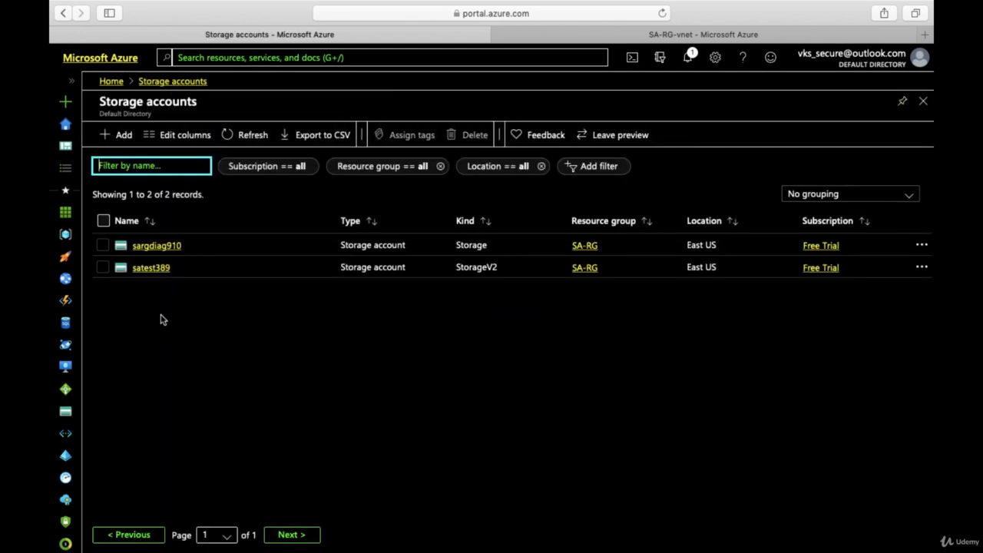
click(146, 273)
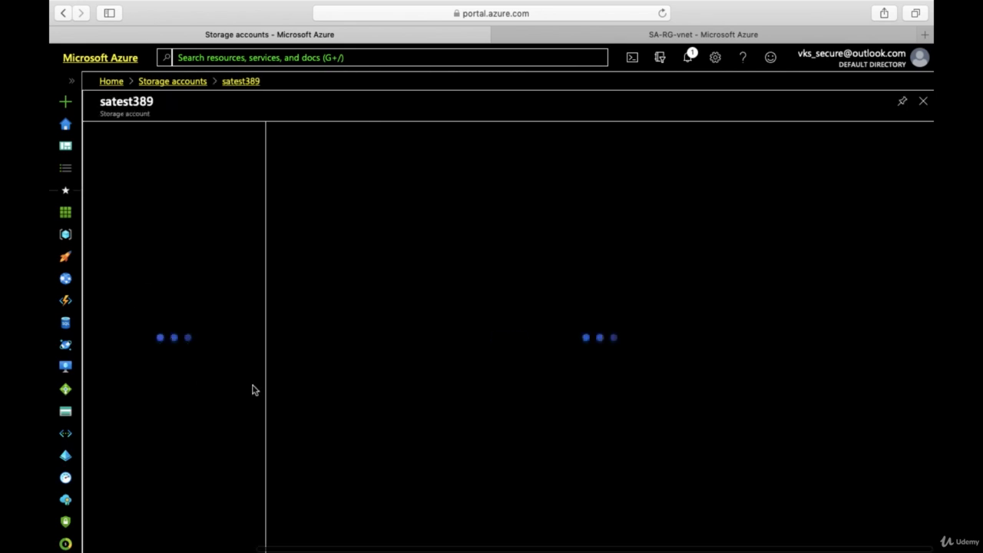
scroll(220, 397, down, 5)
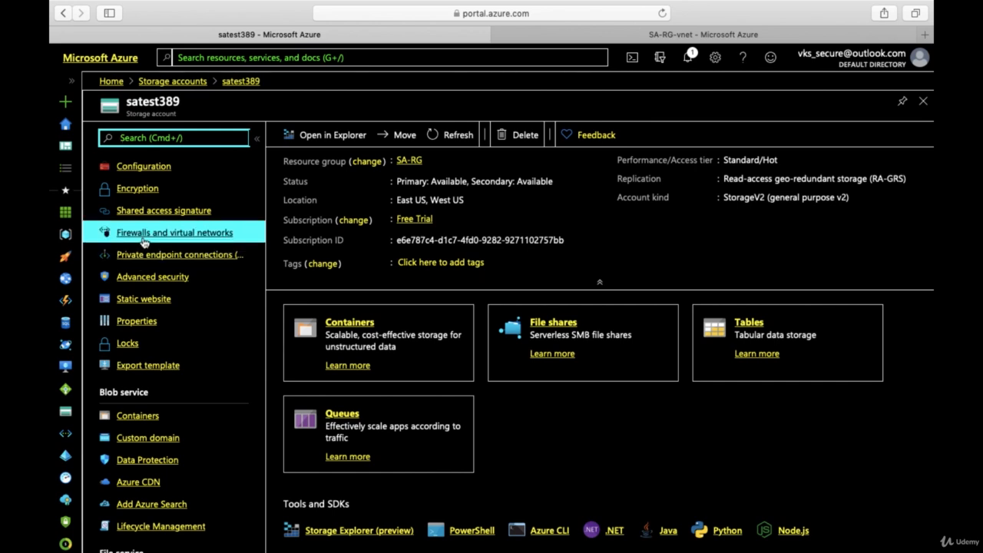
click(143, 237)
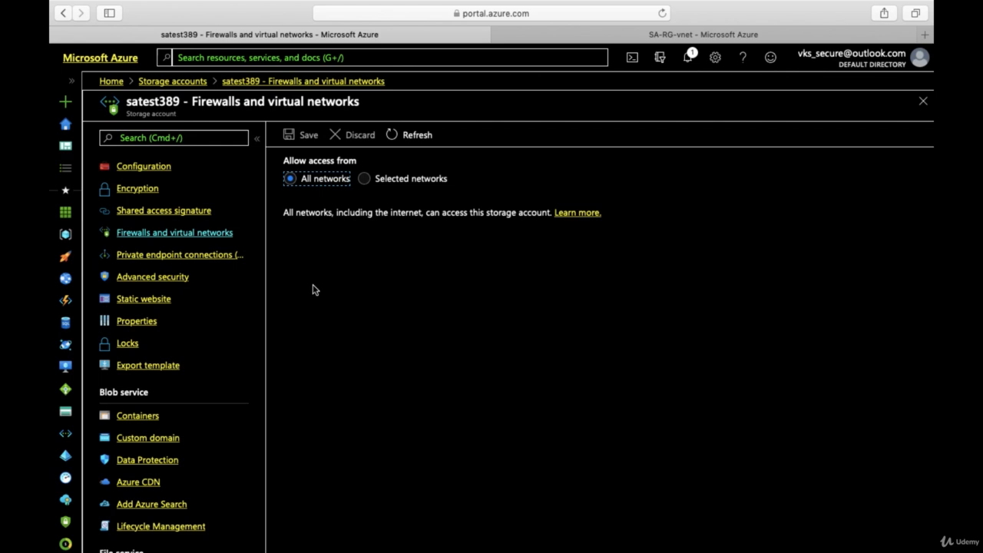
Preview the selected networks access option, then view the account's private endpoint connections, discarding the unsaved edits
click(366, 180)
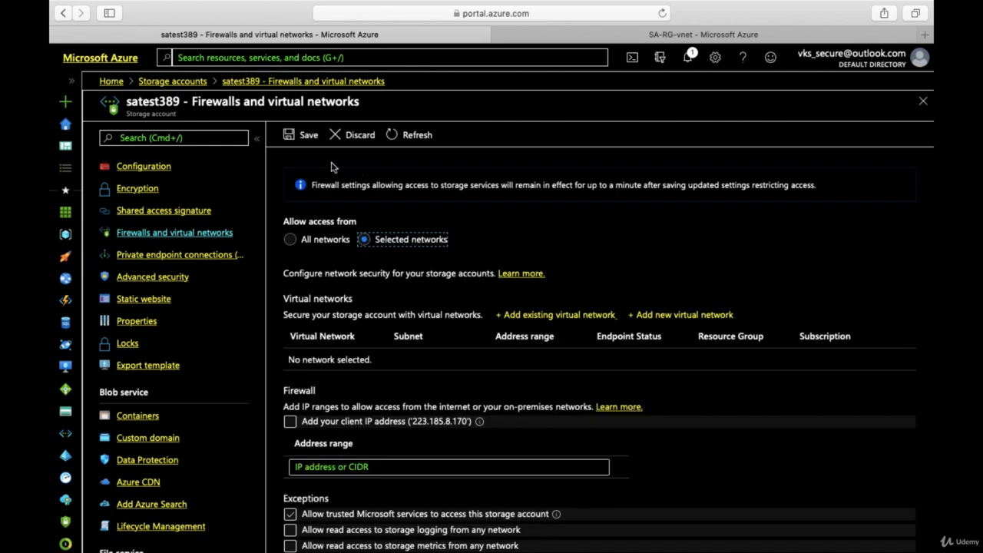
click(175, 257)
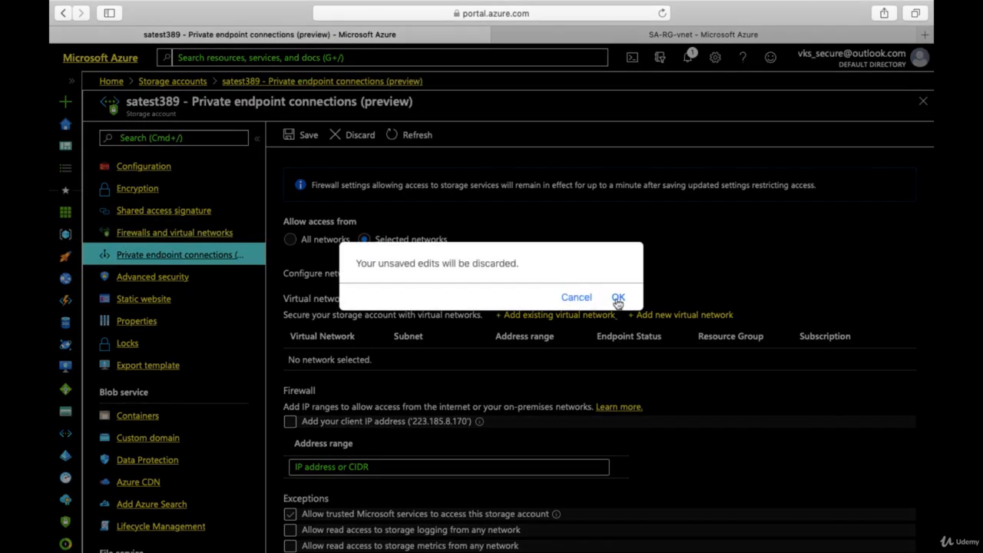
click(618, 298)
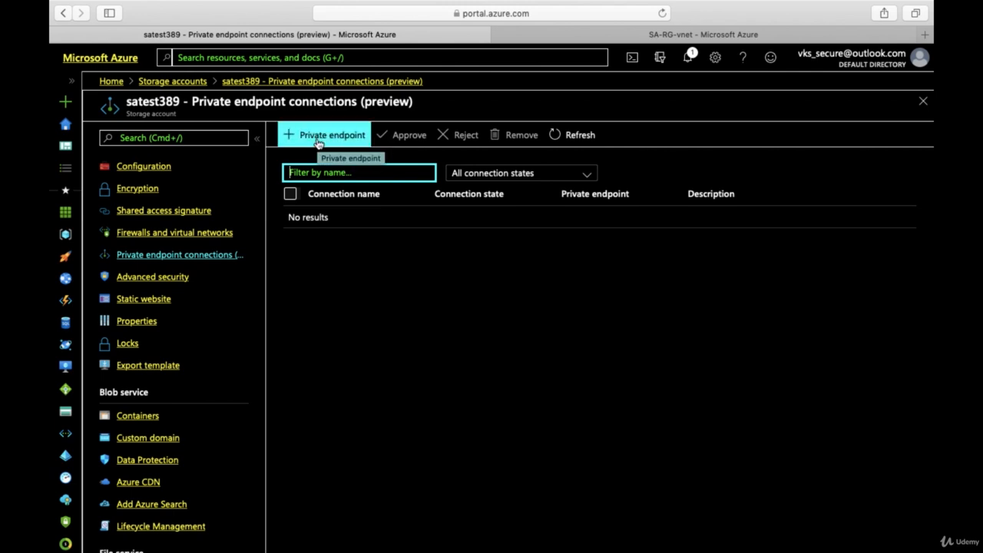
Start a new storage account in resource group SA-RG and name it satest489
click(172, 81)
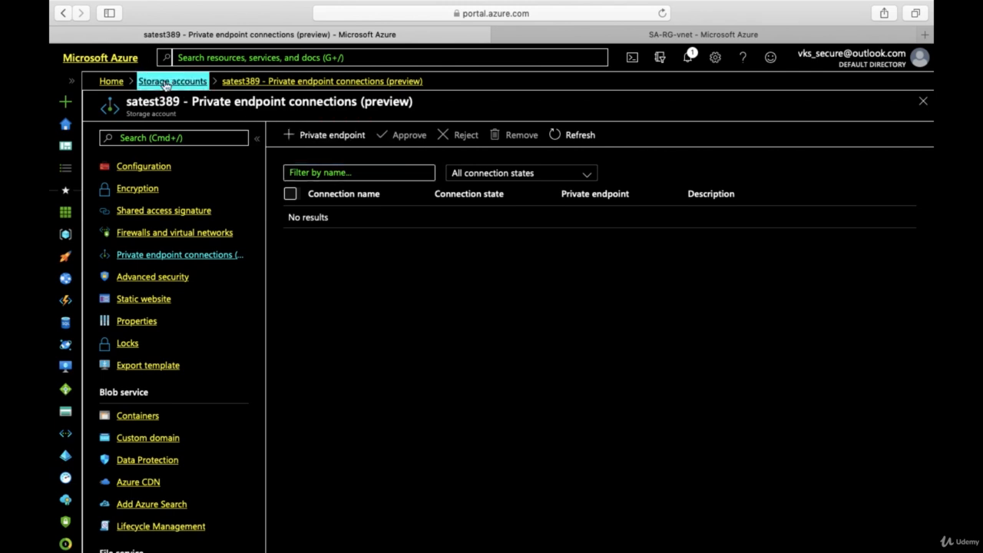
click(122, 134)
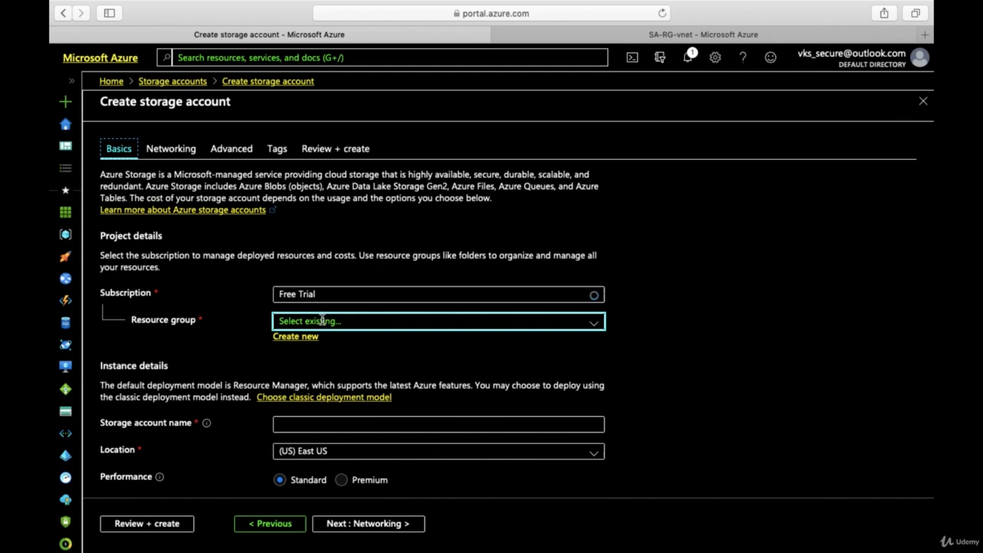
click(324, 321)
click(320, 384)
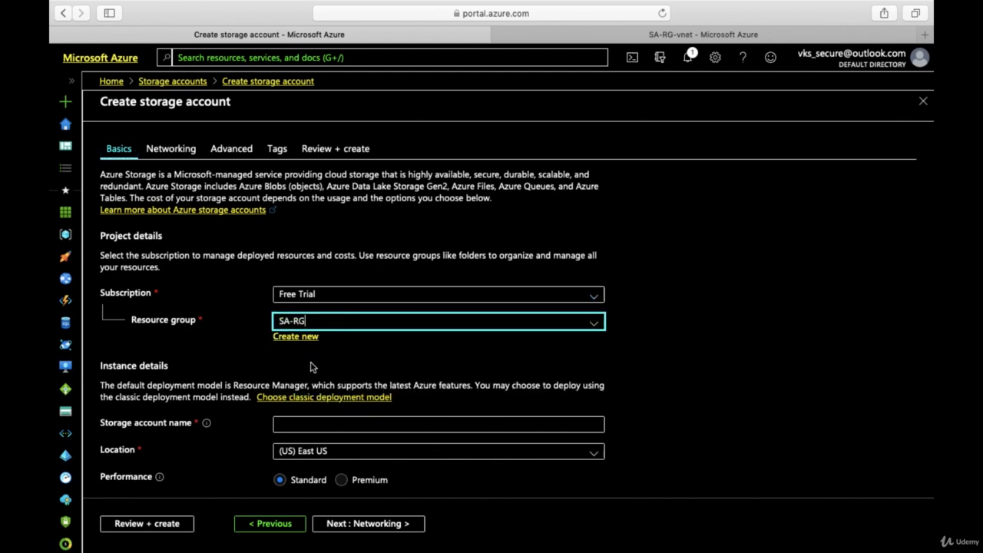
click(300, 421)
text(s)
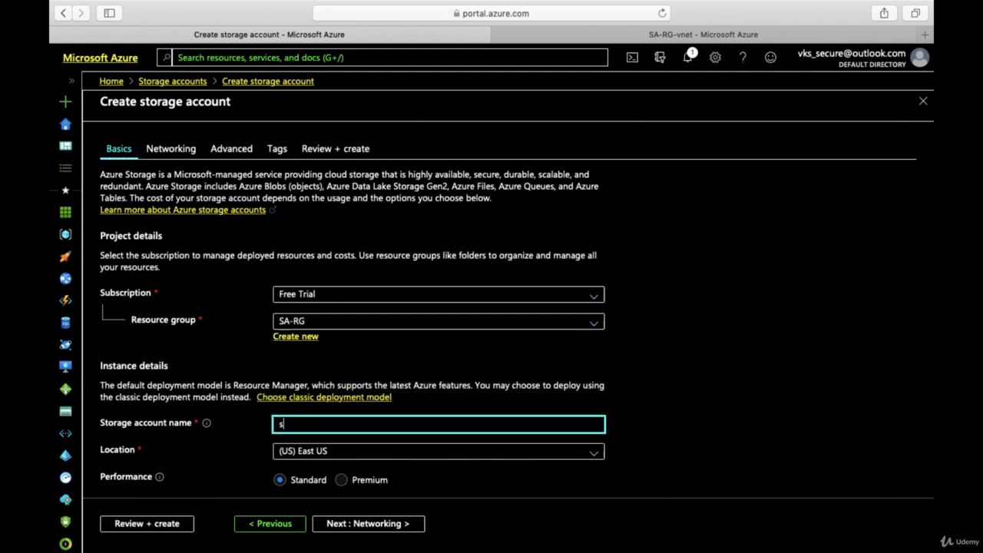
text(atest489)
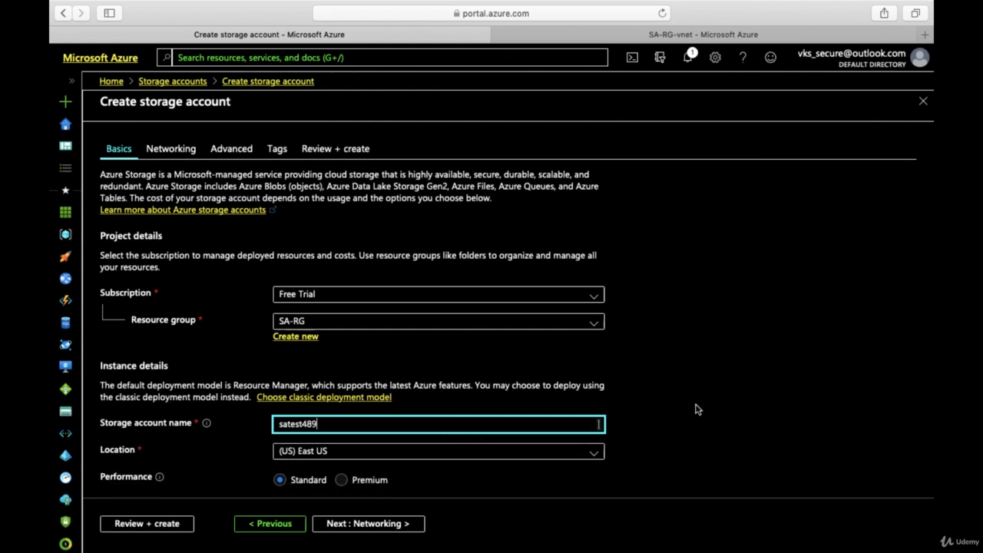
scroll(698, 408, down, 3)
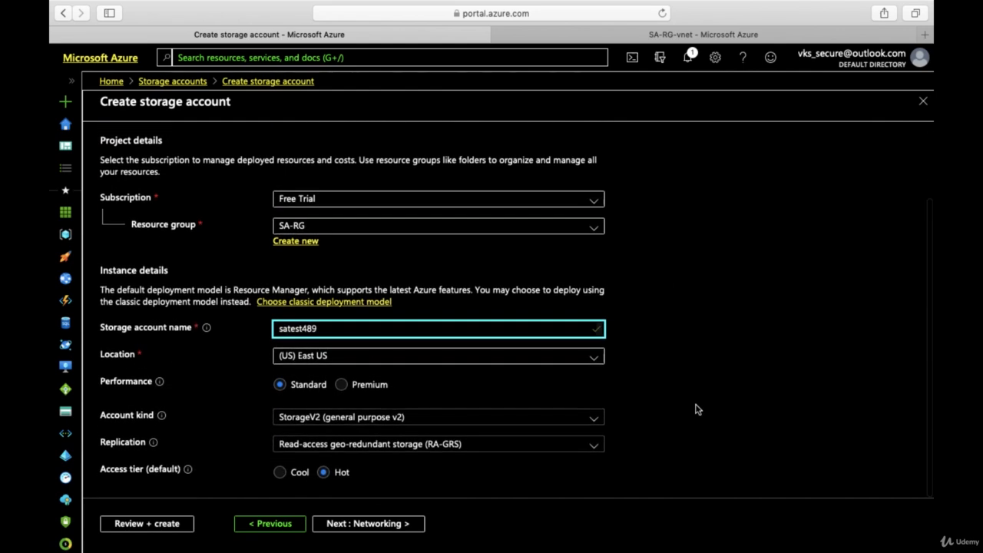
scroll(584, 373, down, 2)
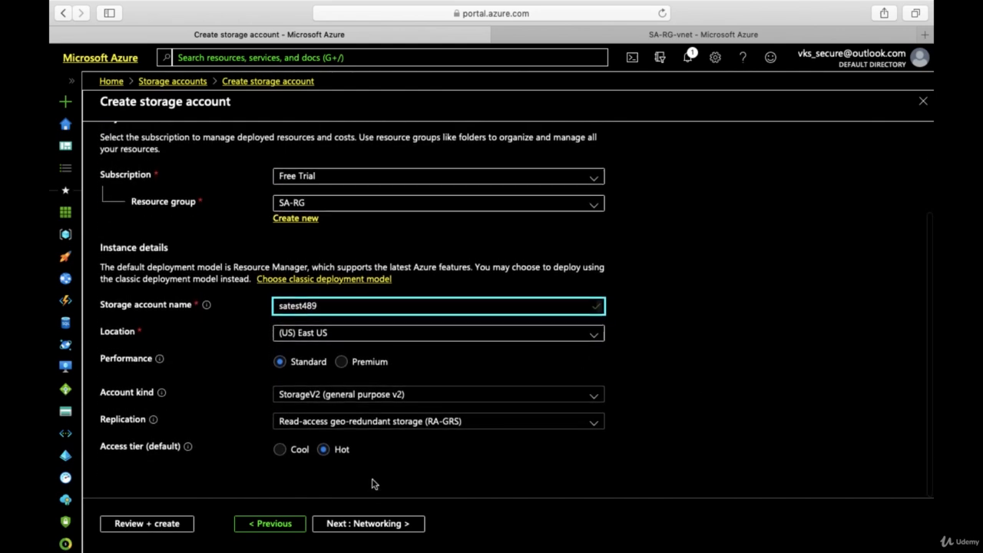
Set the new storage account's network connectivity method to Private endpoint
click(350, 530)
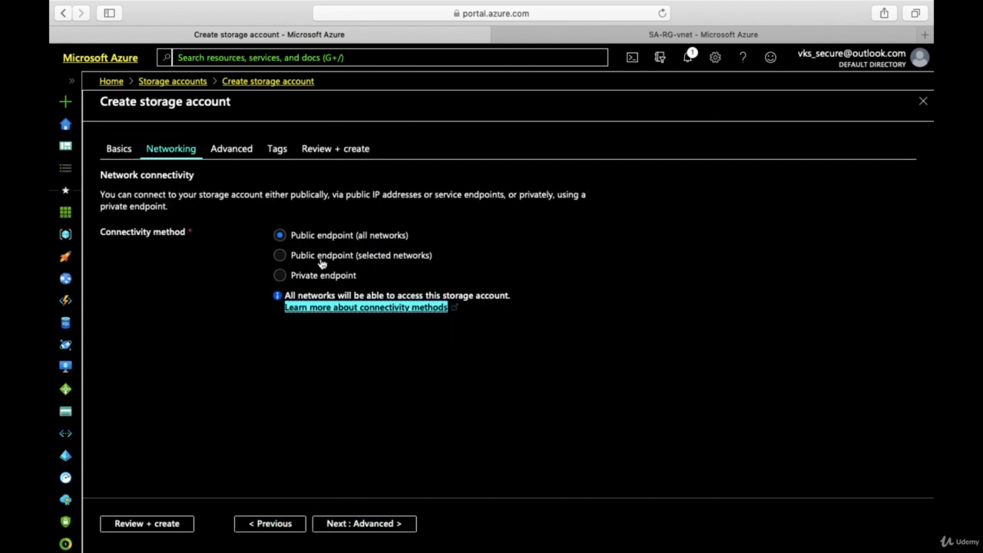
click(280, 257)
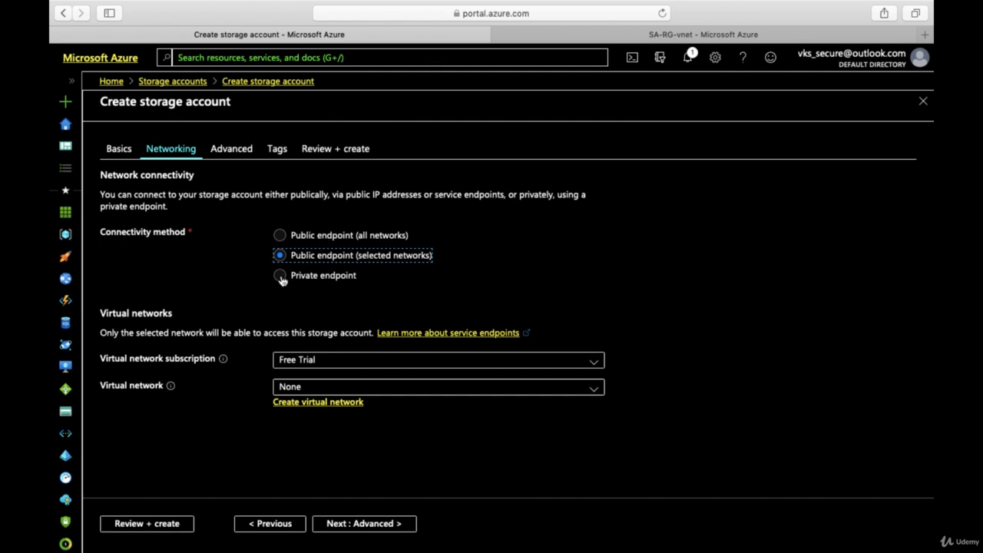
click(280, 277)
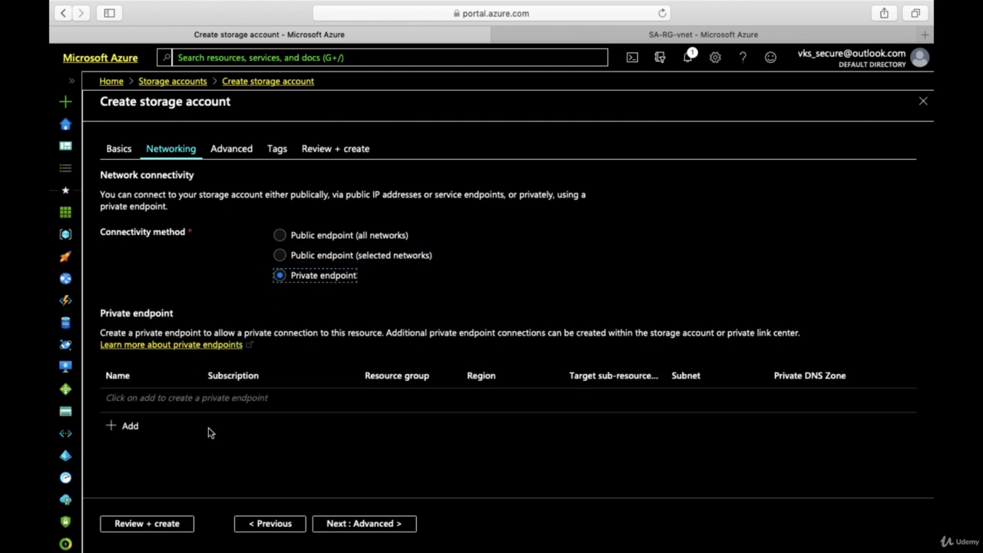
Start adding a private endpoint named satest489pep with blob as its storage sub-resource
click(127, 435)
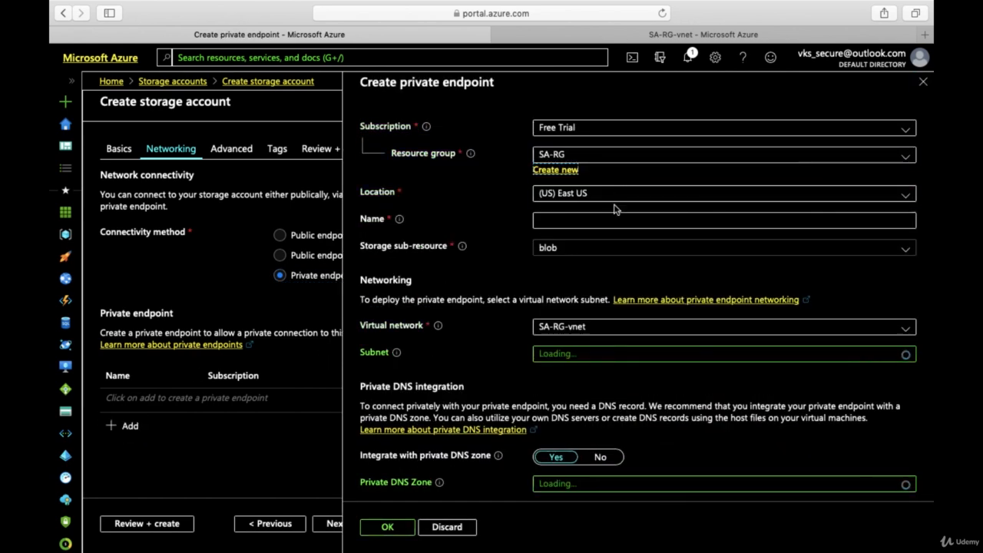
click(605, 219)
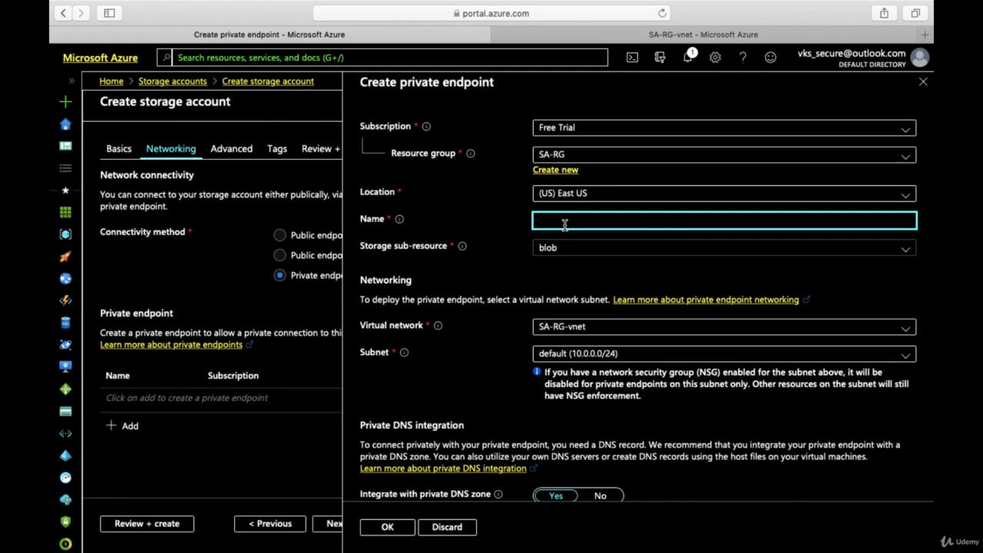
text(sa)
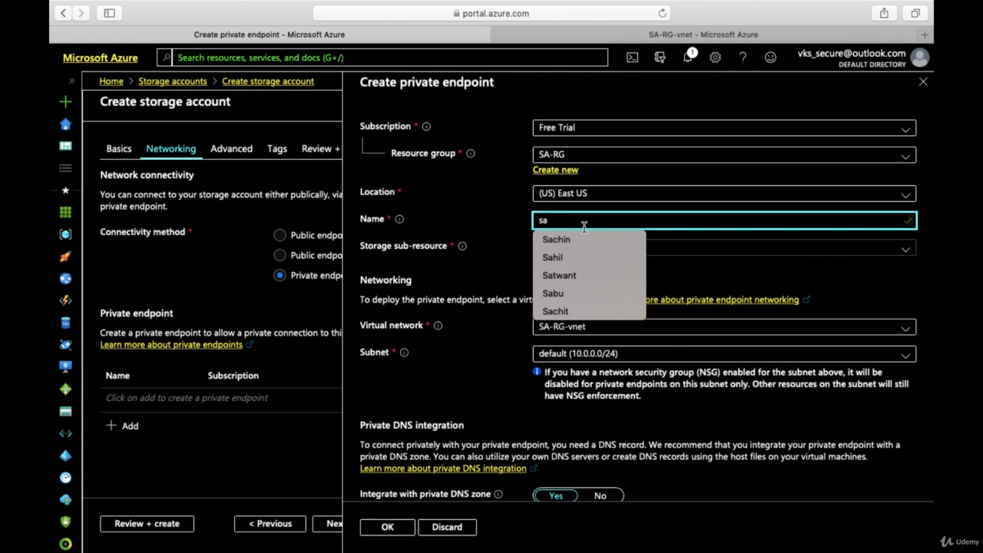
text(test489)
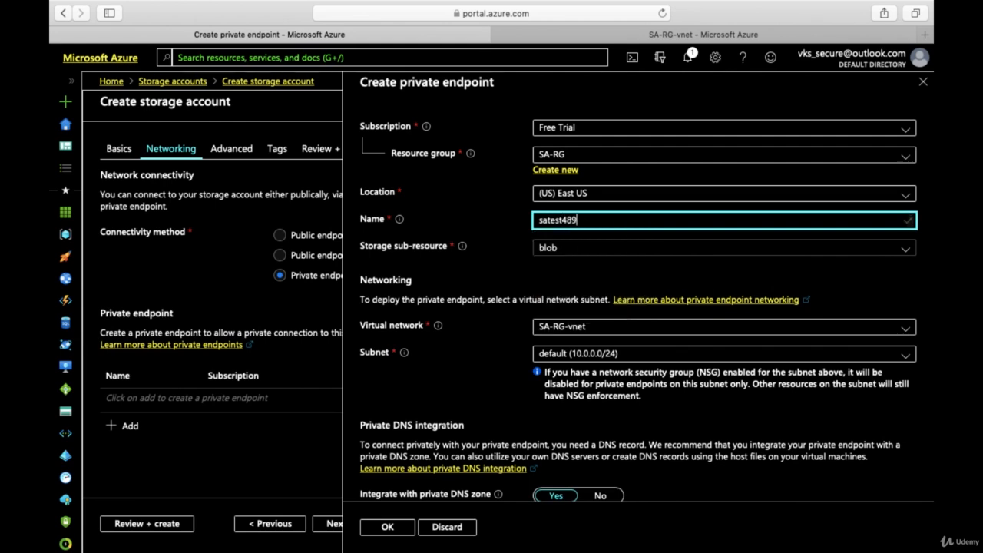
text(pep)
click(573, 249)
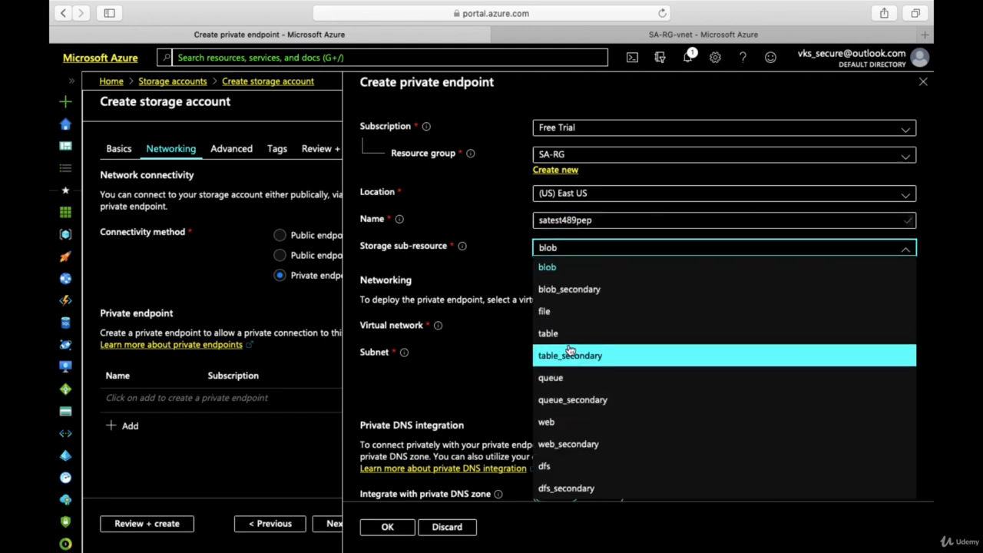
click(564, 268)
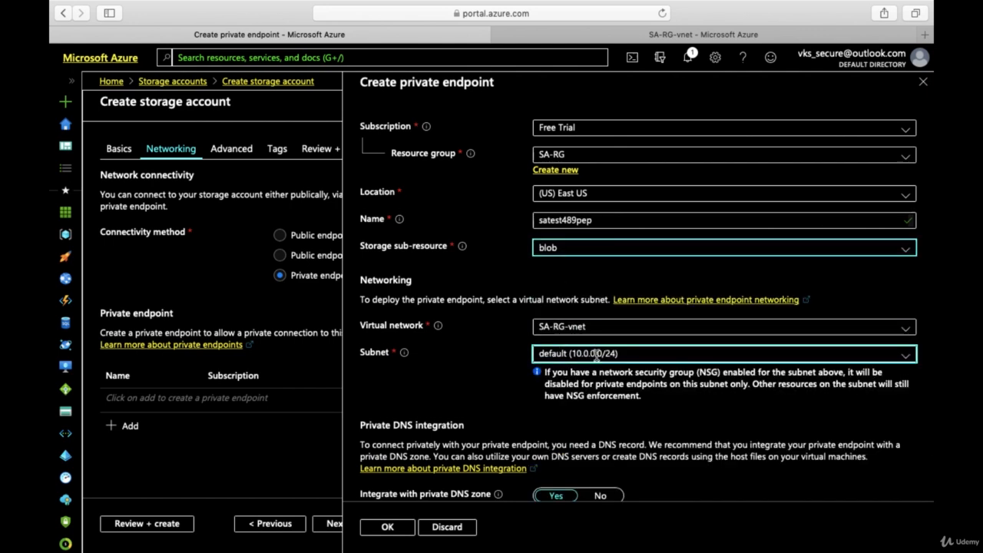
Choose the private DNS zone privatelink.blob.core.windows.net for the endpoint and add the endpoint to the storage account
scroll(600, 354, down, 2)
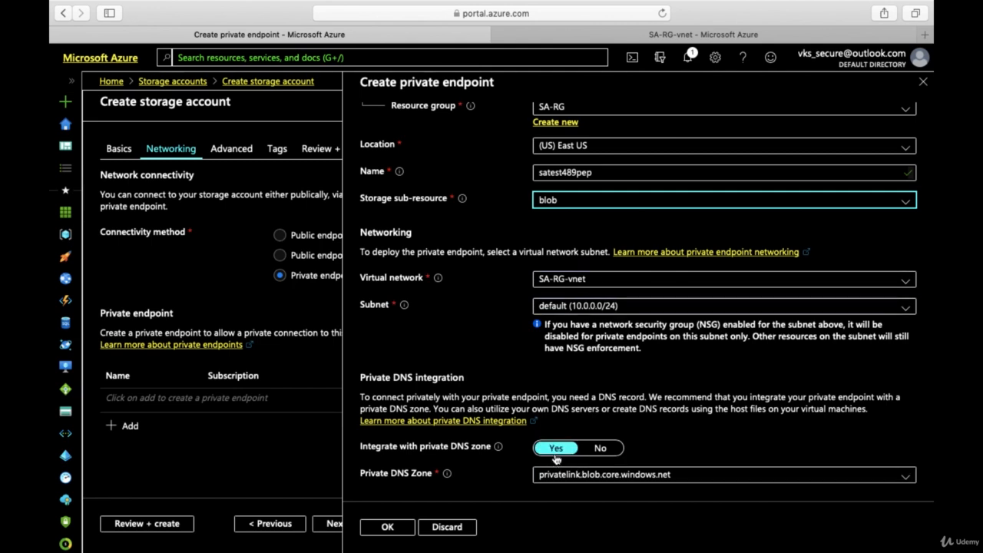
click(679, 475)
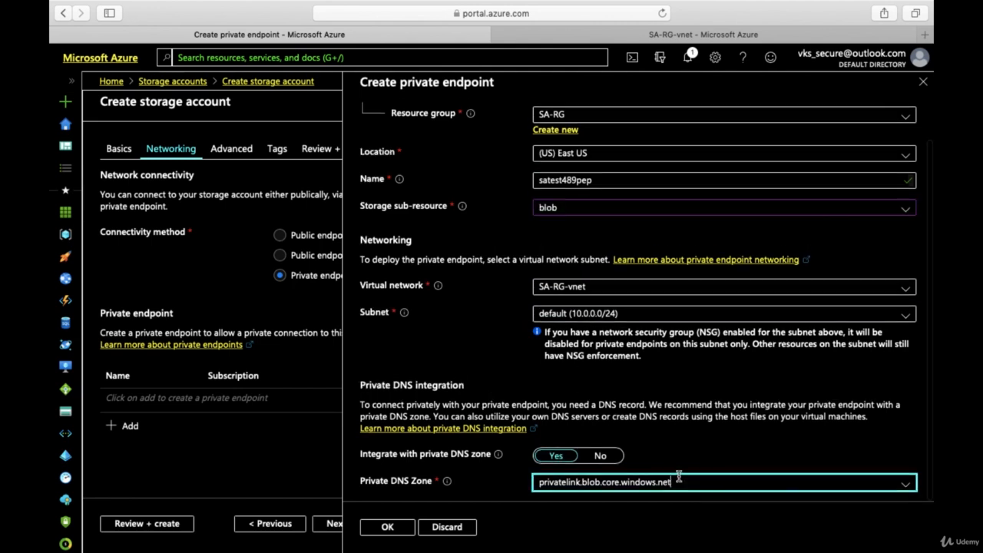
click(905, 483)
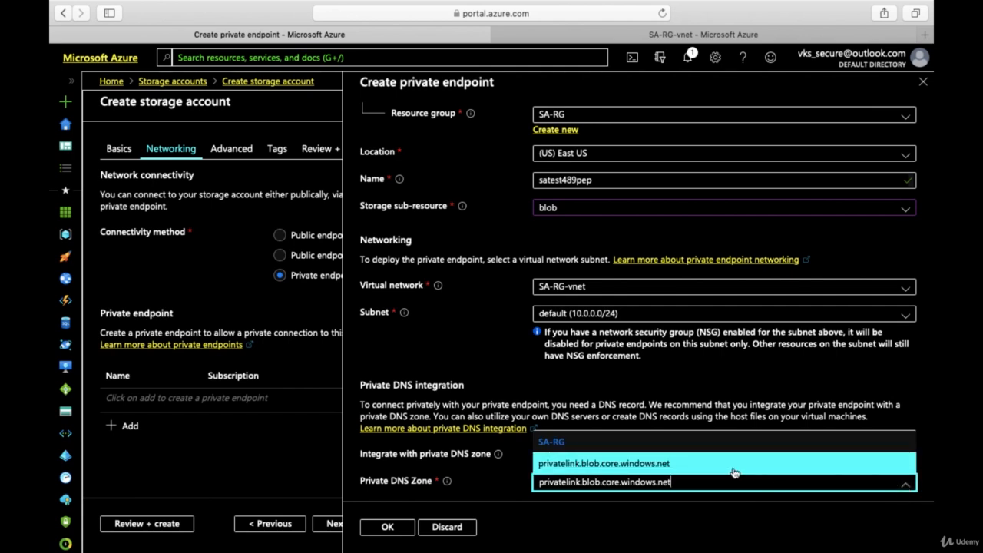
click(735, 466)
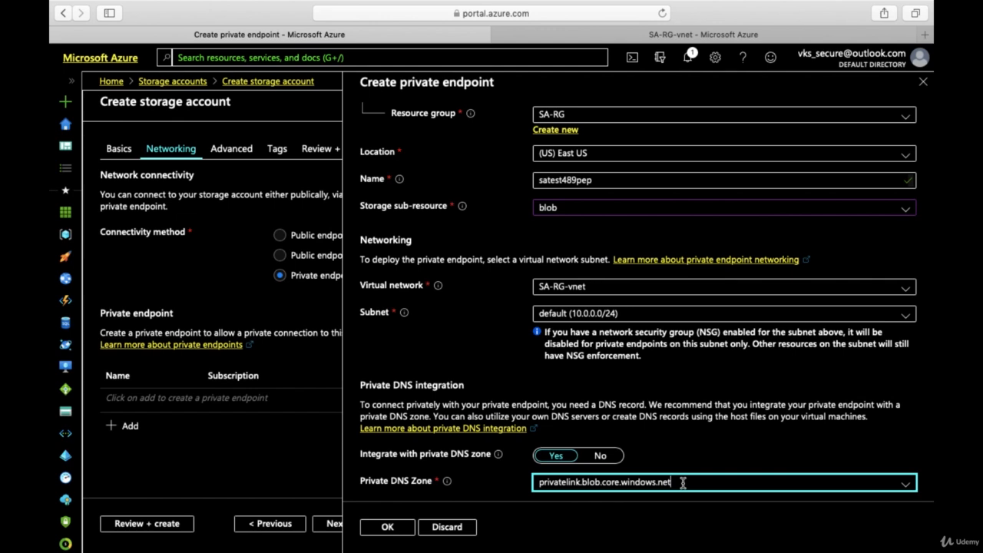
drag(682, 482, 524, 469)
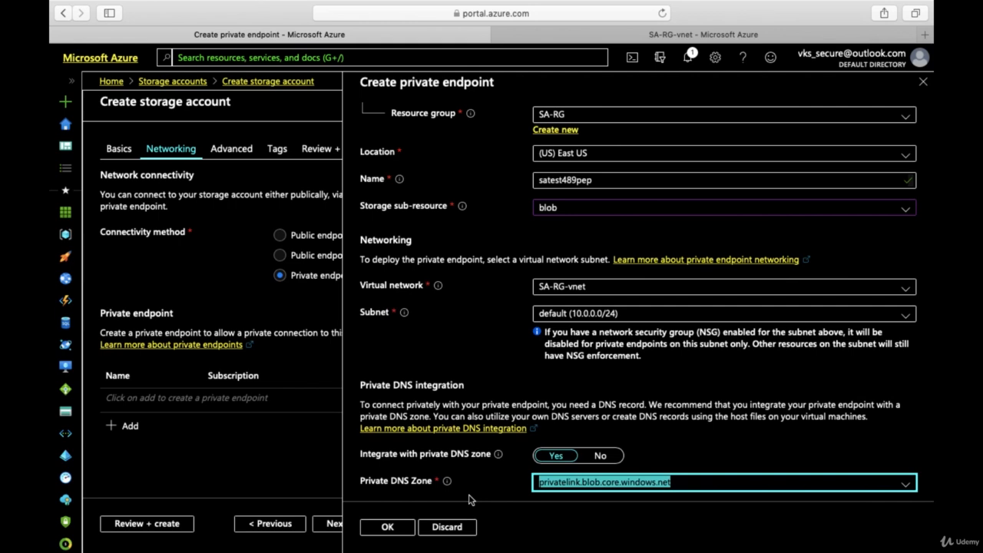
click(386, 528)
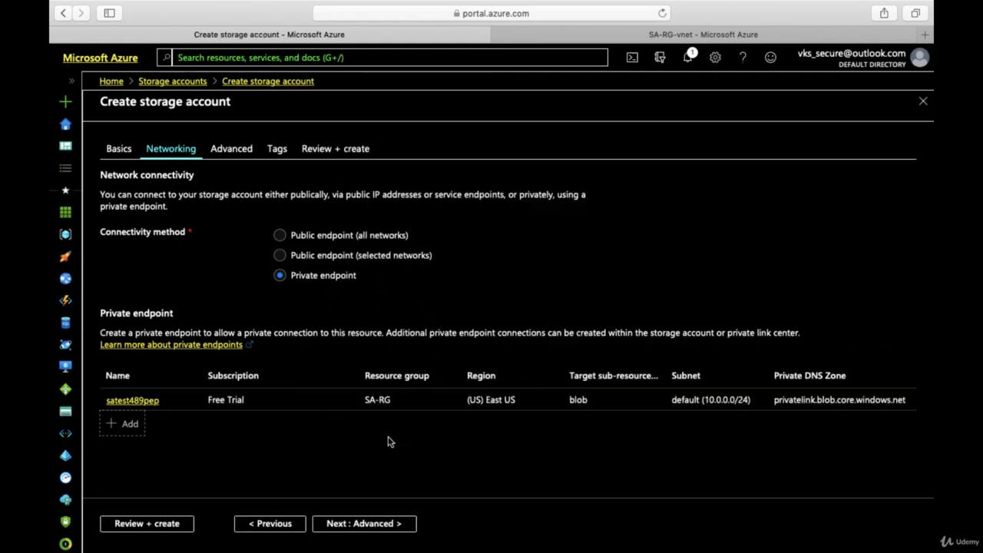
Keep the default advanced settings, leave the tags empty, review the configuration and create the storage account
click(338, 524)
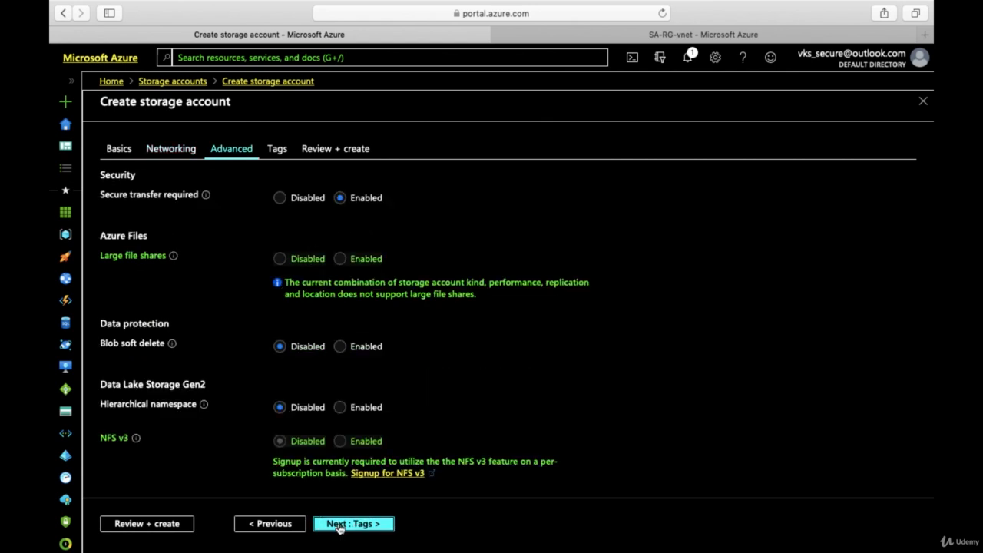
click(339, 526)
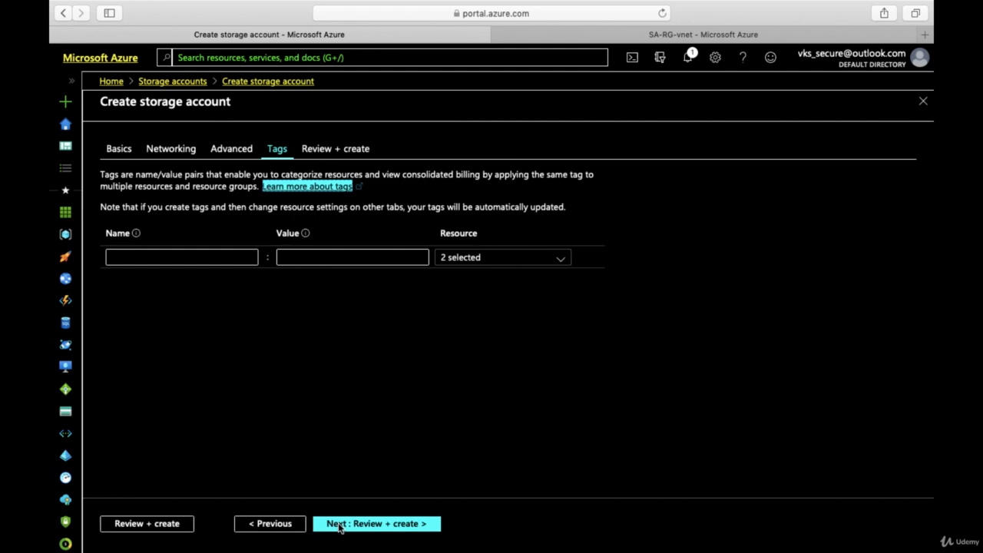
click(160, 527)
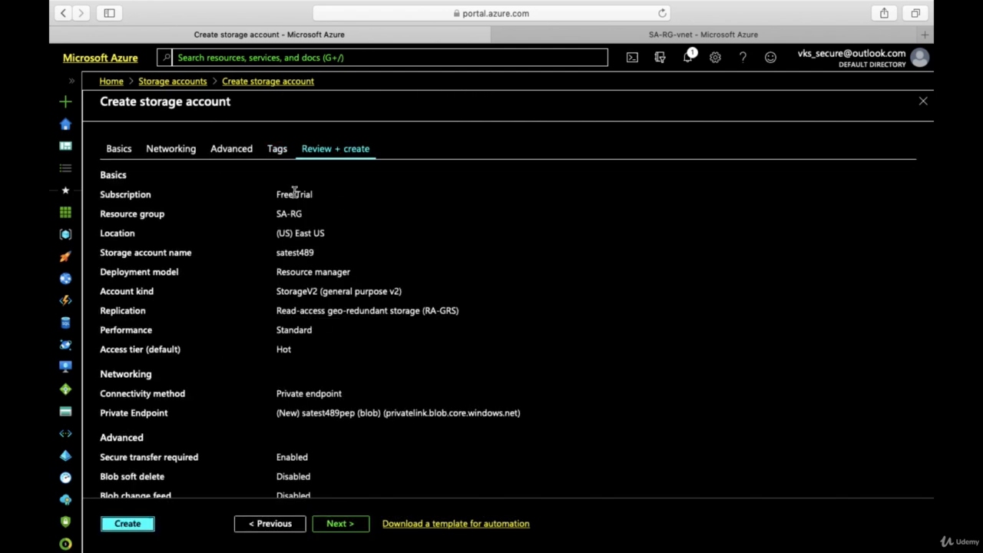
click(136, 523)
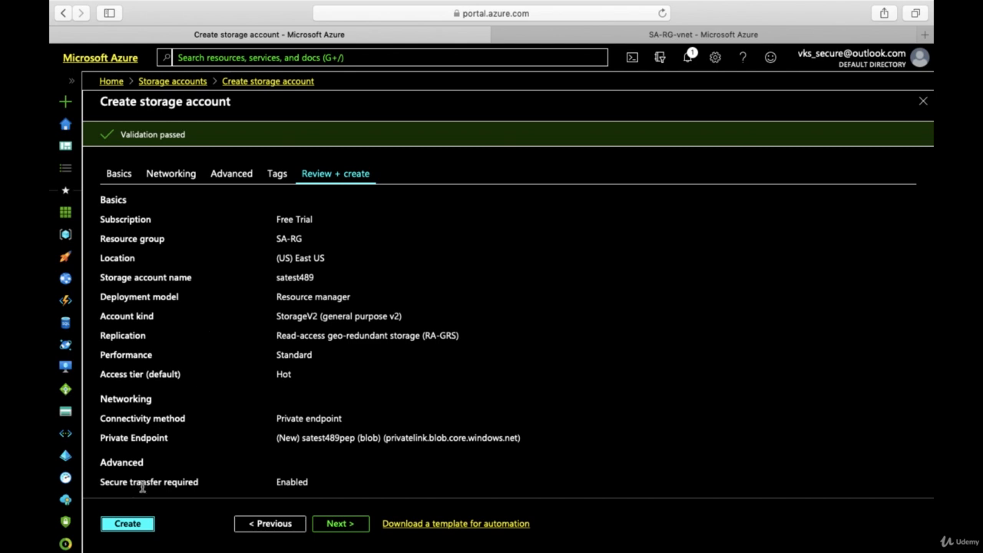
click(129, 525)
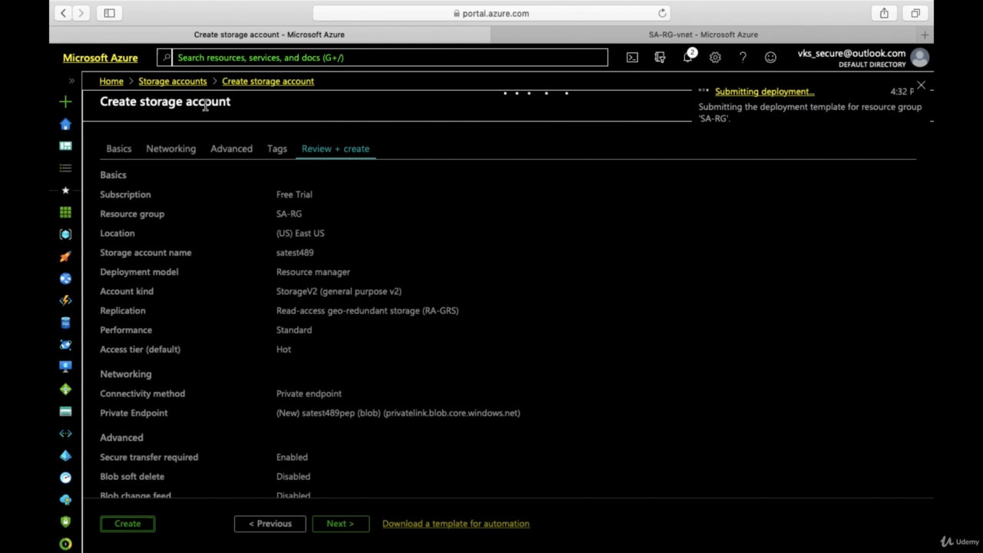
Open the firewall and virtual network settings of the existing satest389 storage account
click(167, 82)
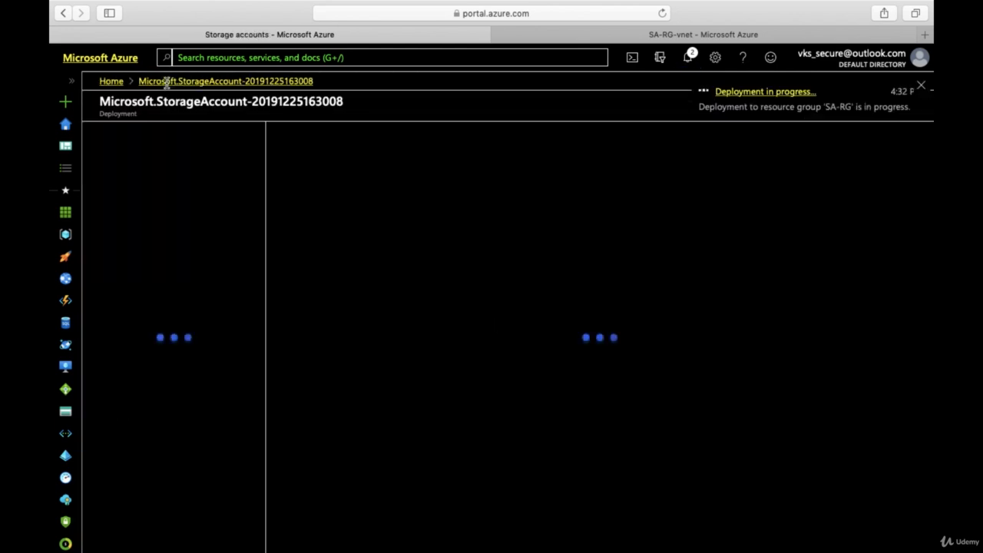
click(111, 83)
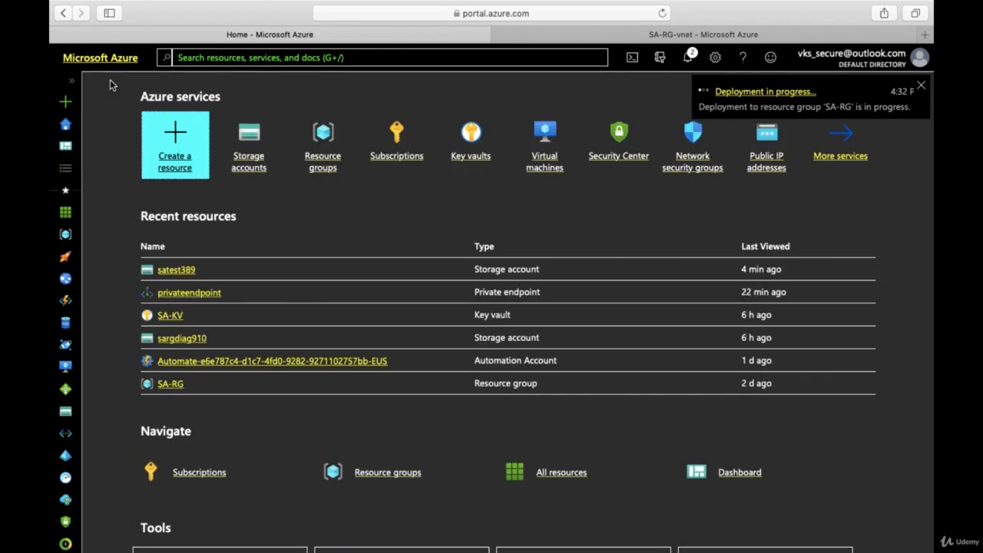
click(254, 146)
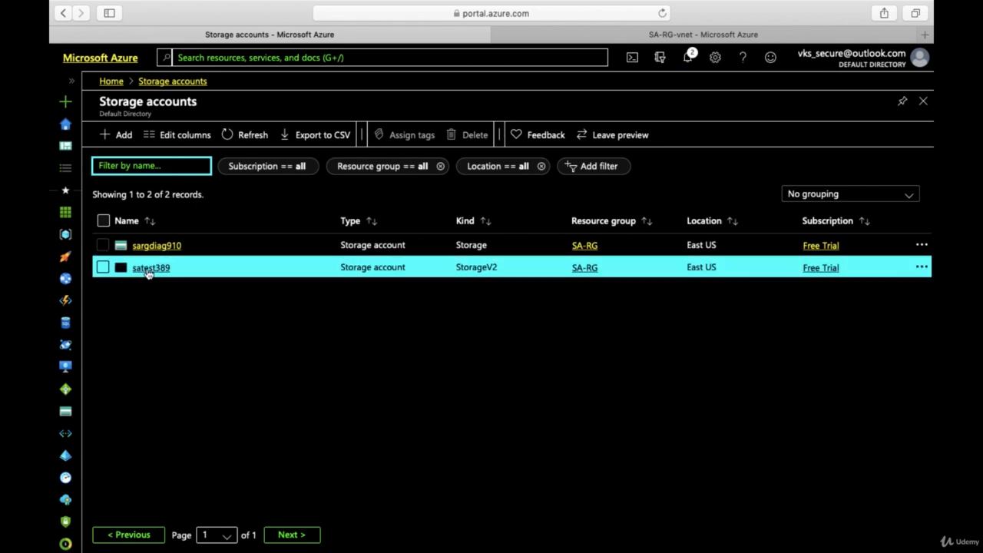
click(149, 269)
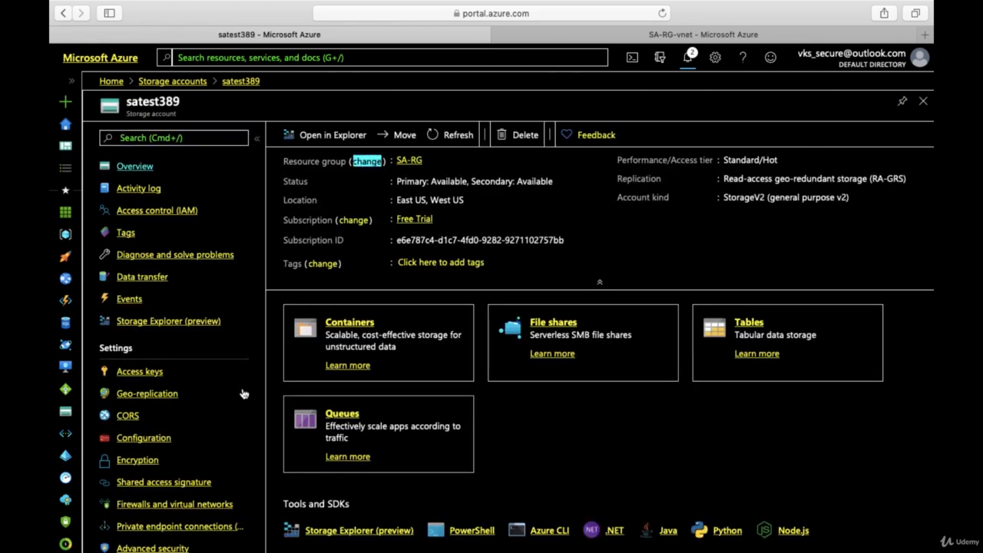
scroll(228, 438, down, 2)
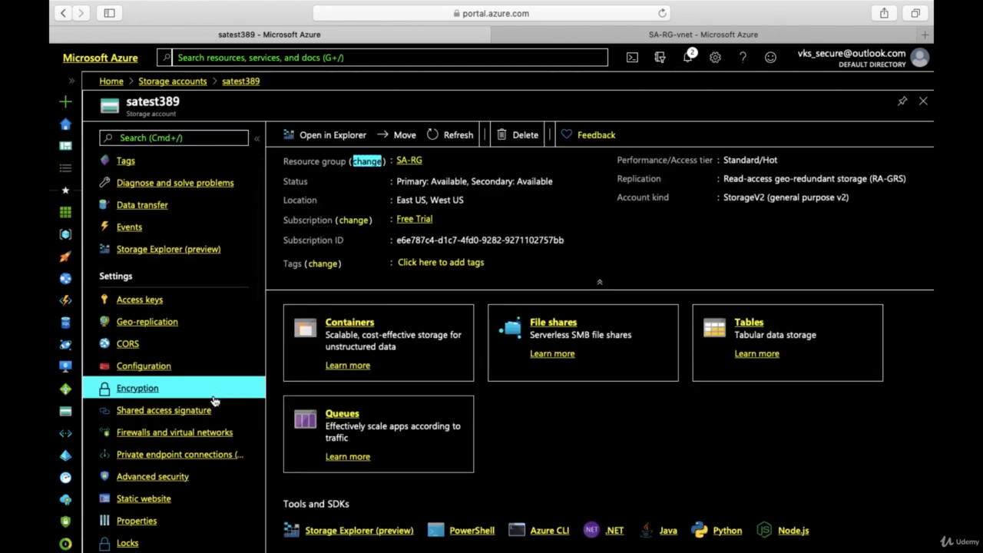
click(164, 436)
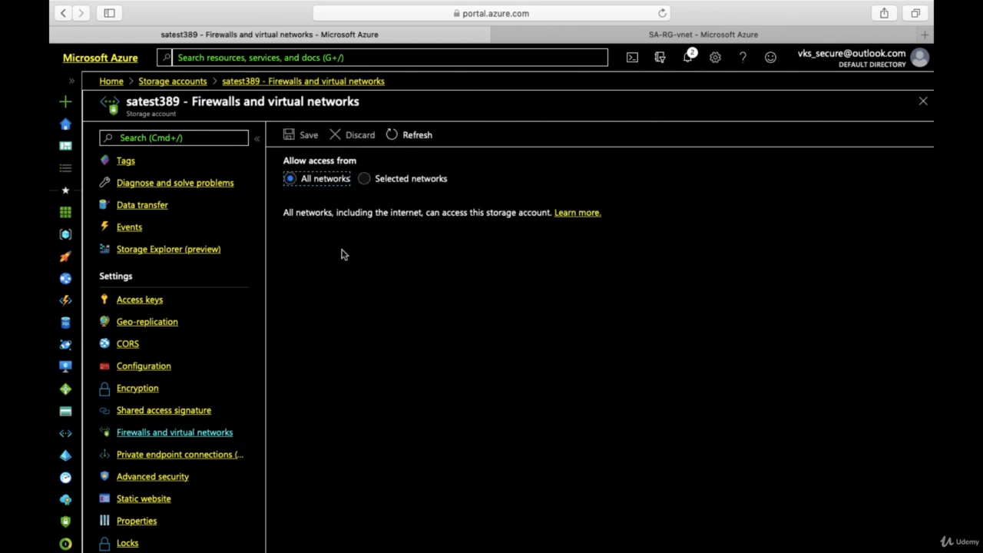
Try restricting satest389's access to selected networks, toggling the exception for the client IP address
click(364, 178)
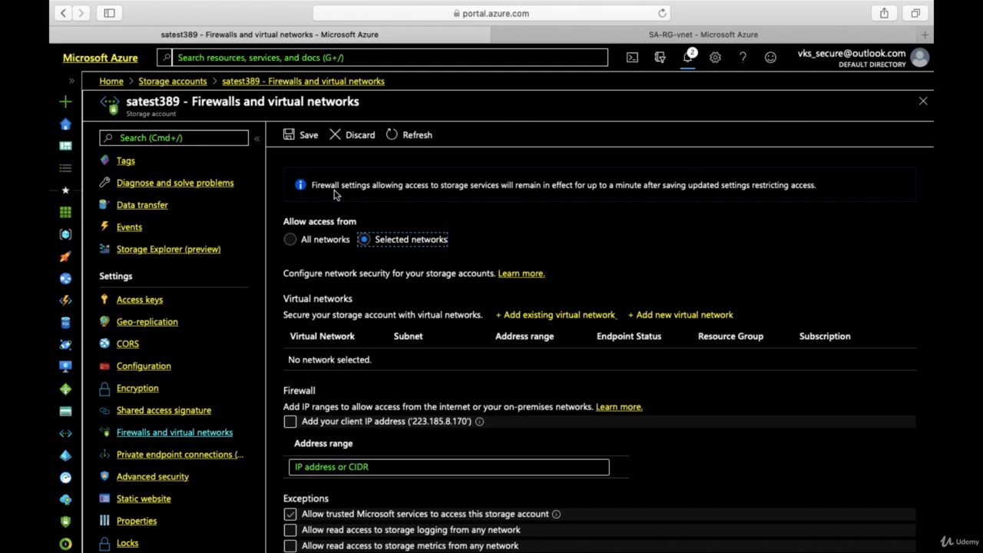
click(308, 244)
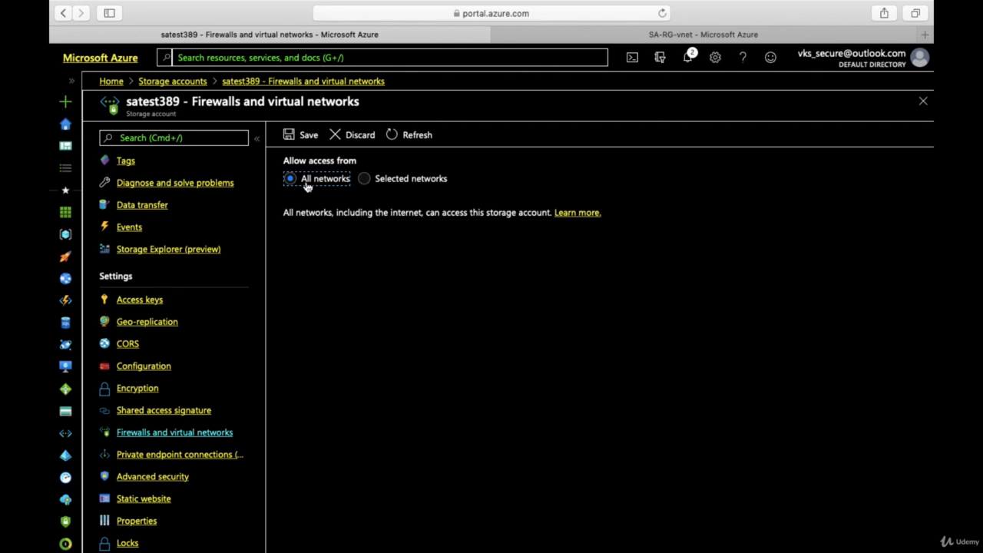
click(365, 181)
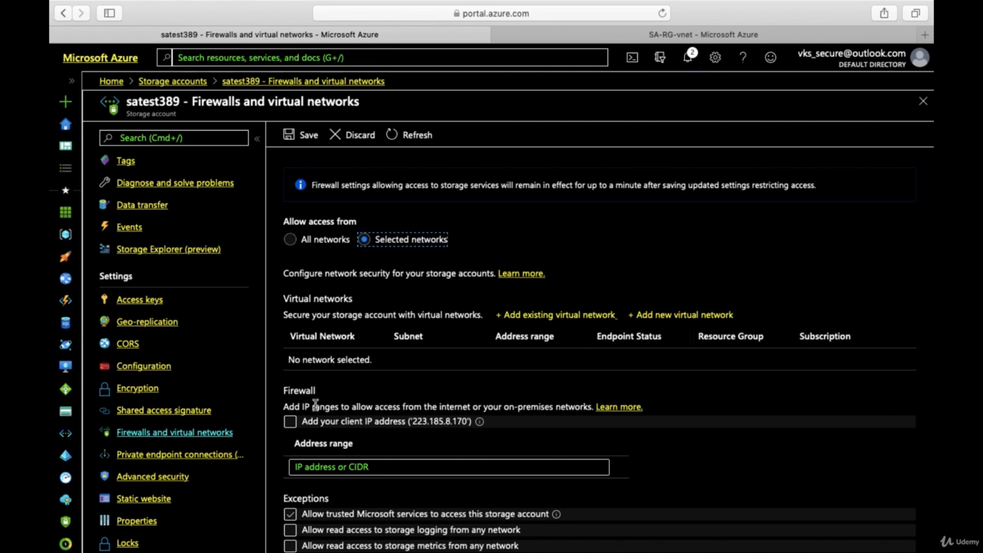
click(291, 423)
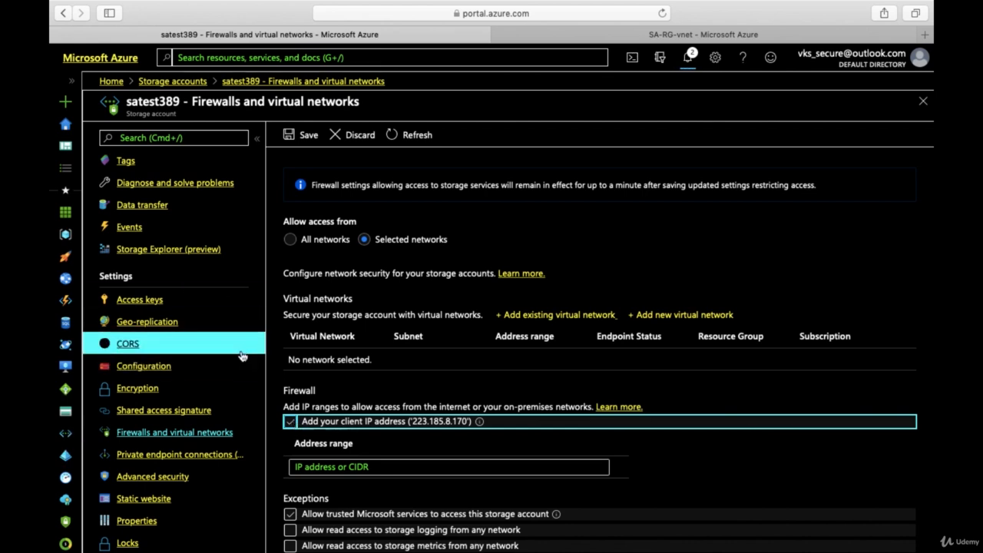
click(290, 423)
scroll(423, 433, down, 1)
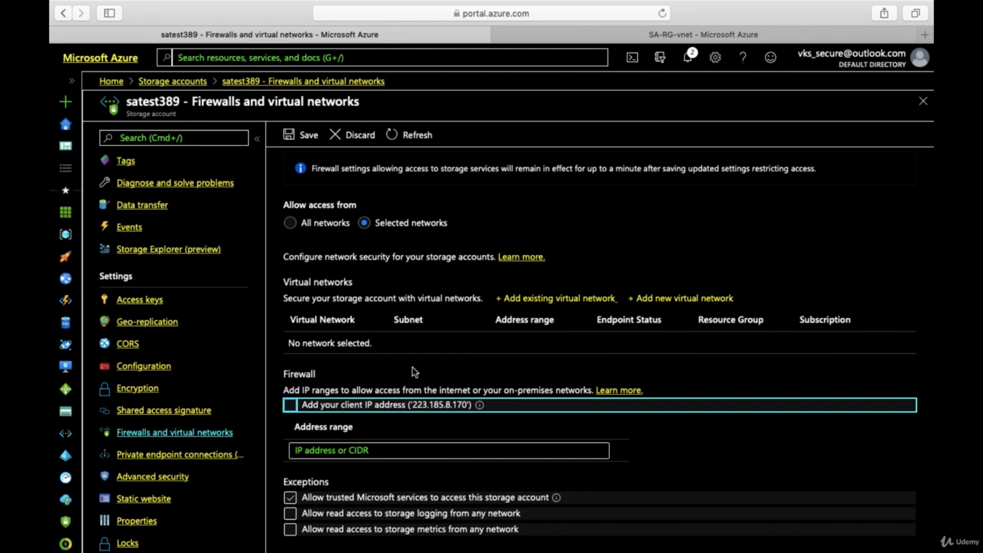
Discard the unsaved firewall edits, check satest389's private endpoint connections and return to the storage accounts list
click(178, 457)
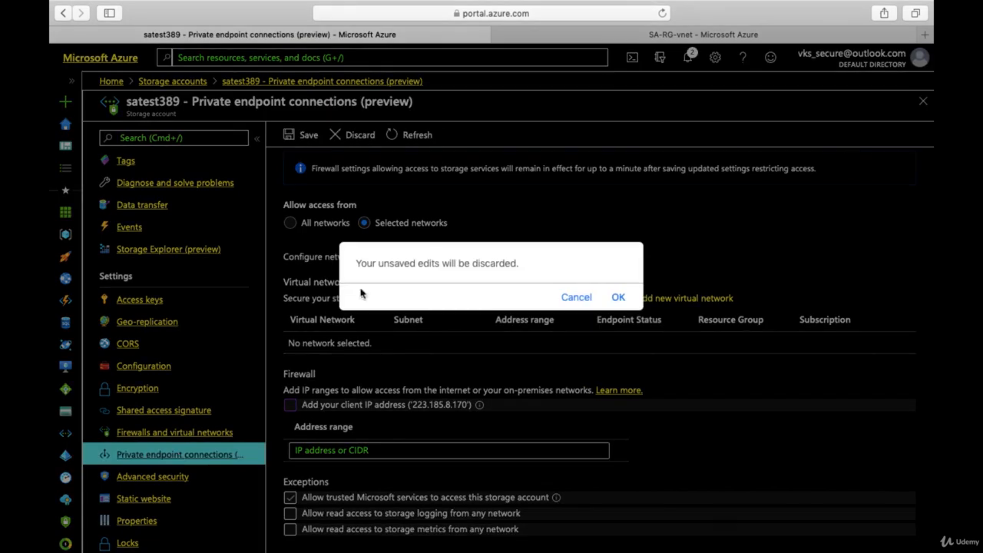
click(618, 298)
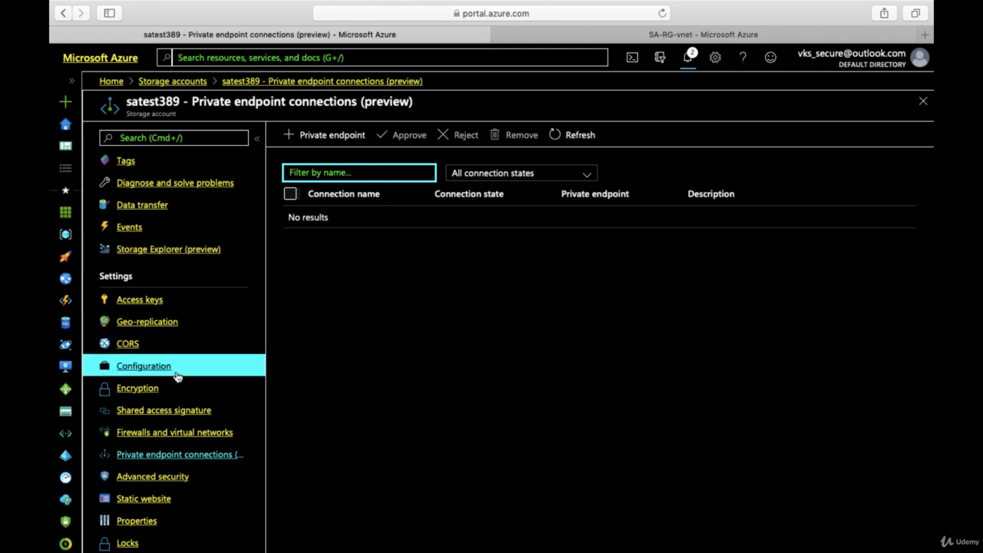
click(172, 81)
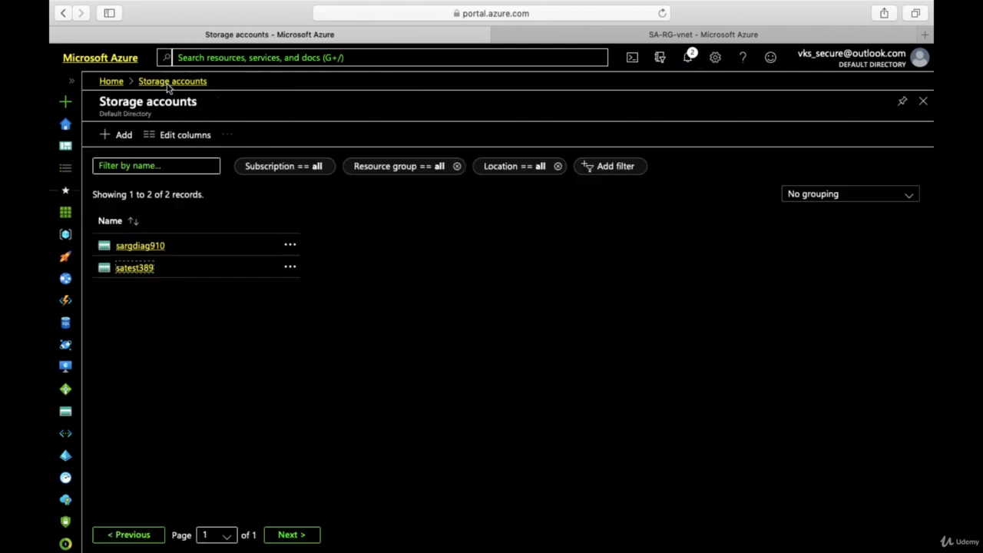
Check the SA-RG deployment's progress in the notifications and go to the deployed resource
click(688, 56)
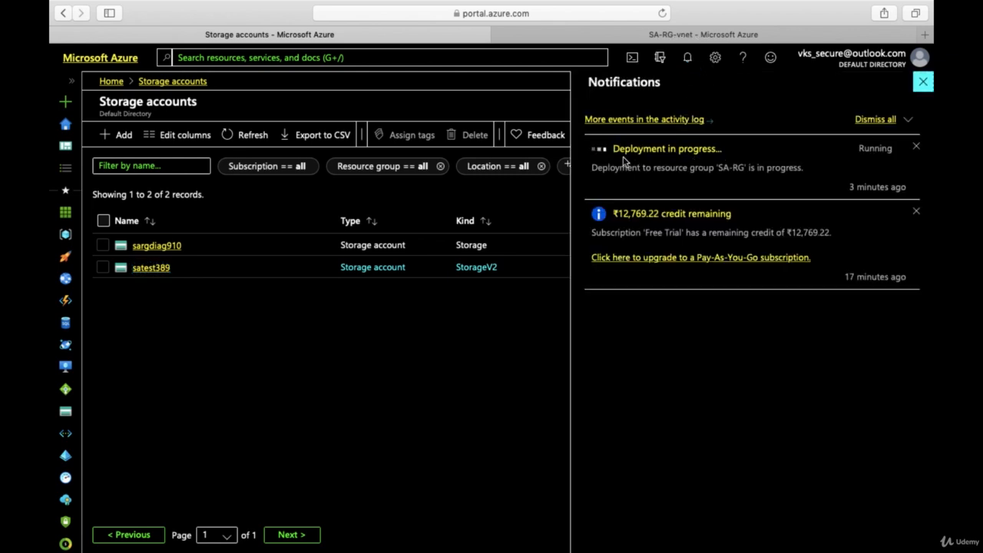
click(301, 321)
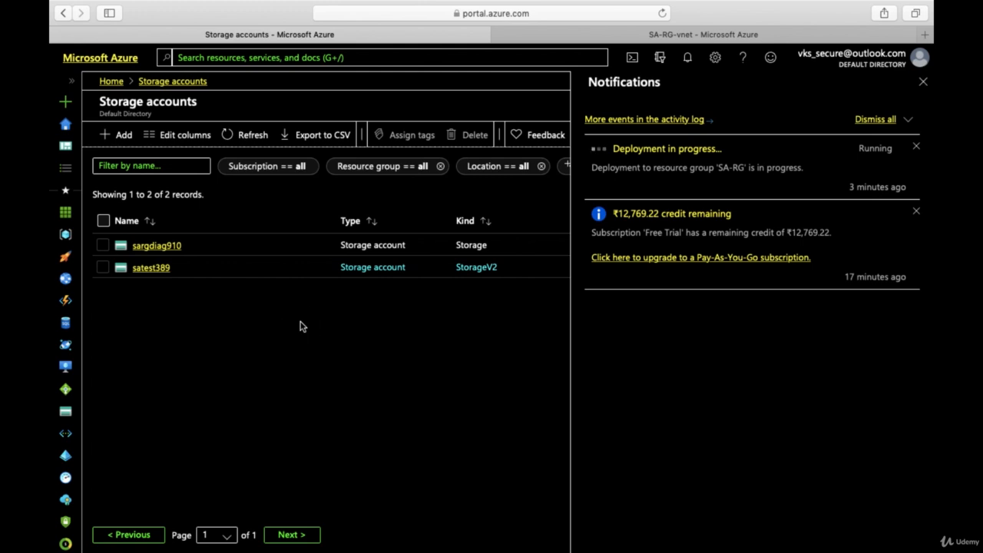
click(923, 82)
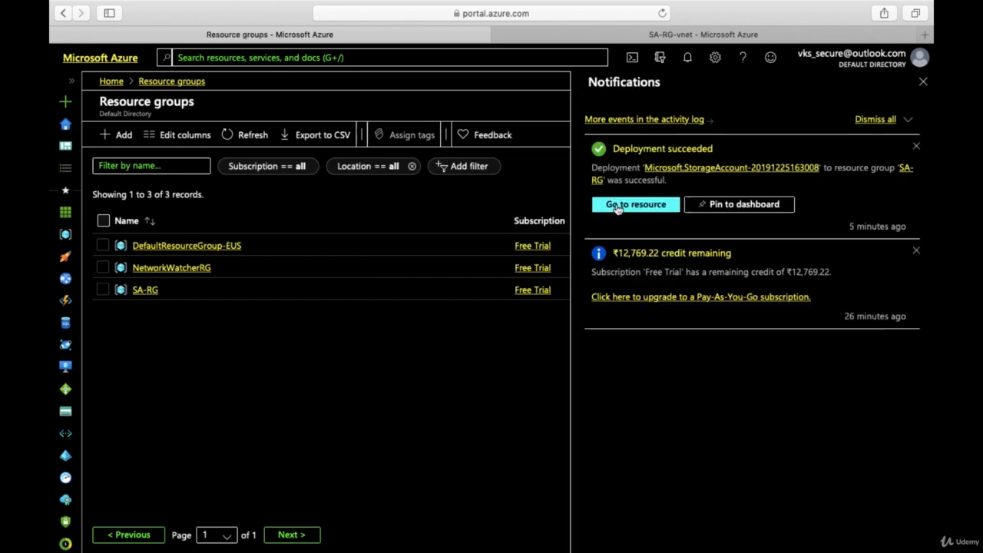
click(617, 206)
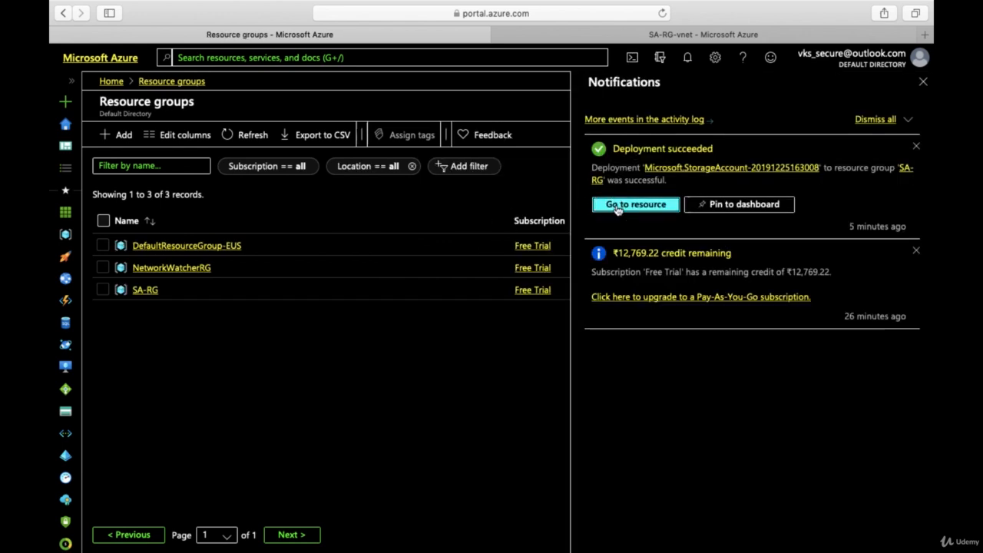
Return to the storage accounts list and view the private endpoint connections of satest389
click(113, 84)
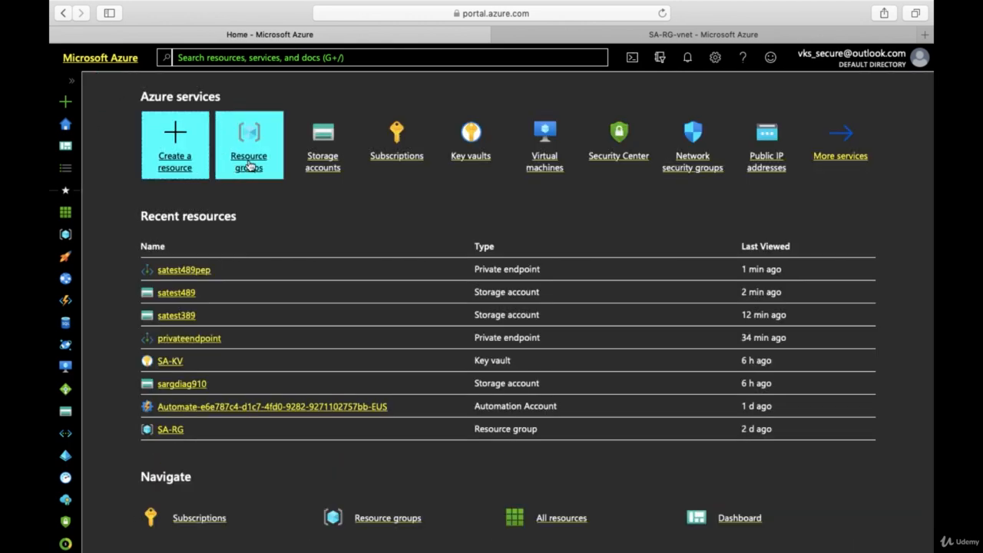
click(310, 164)
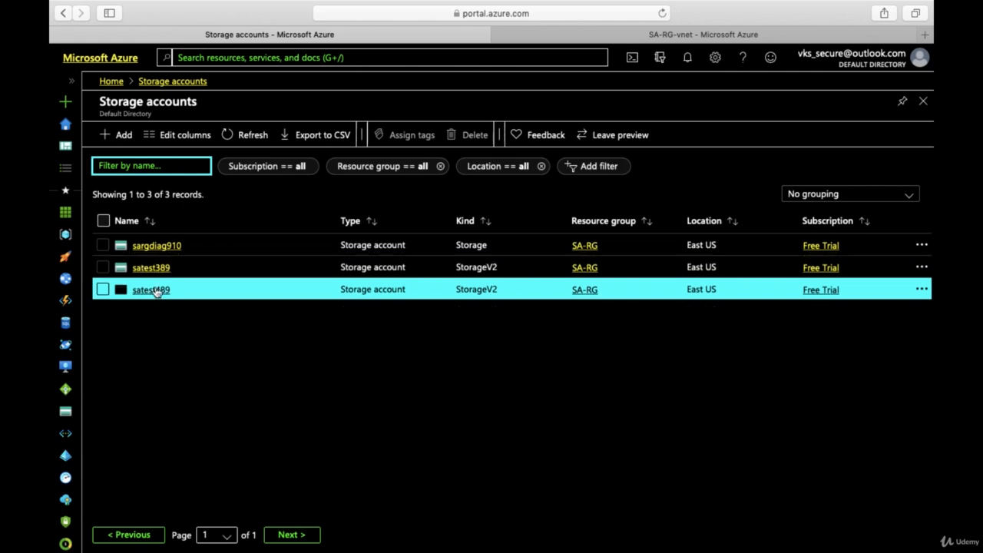
click(144, 272)
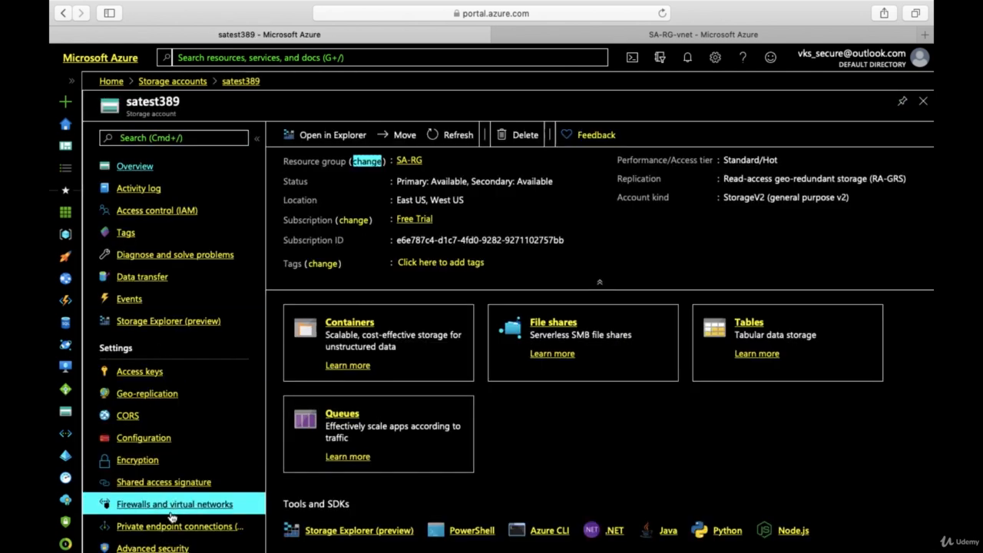
click(163, 529)
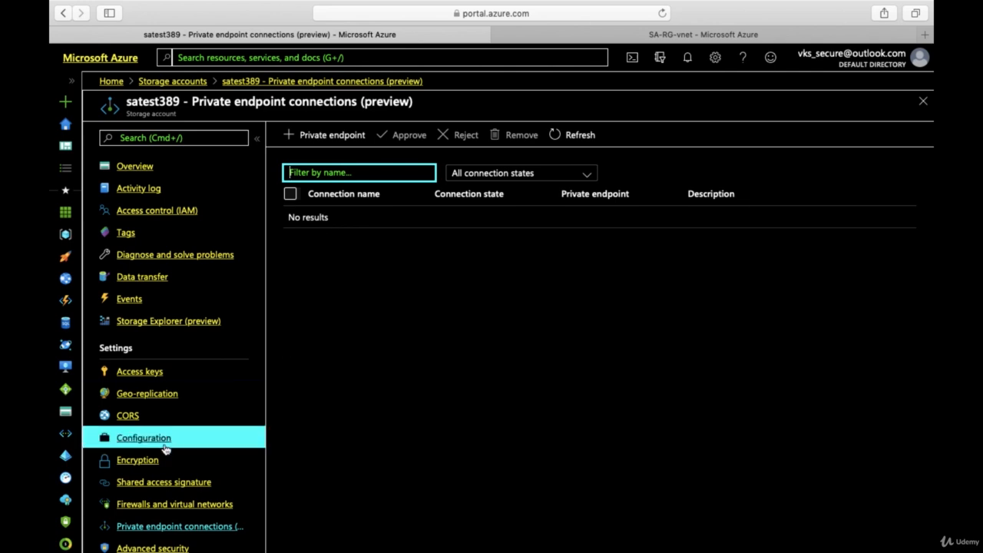
Open the private endpoint connections of the satest489 storage account and select its listed connection
click(177, 77)
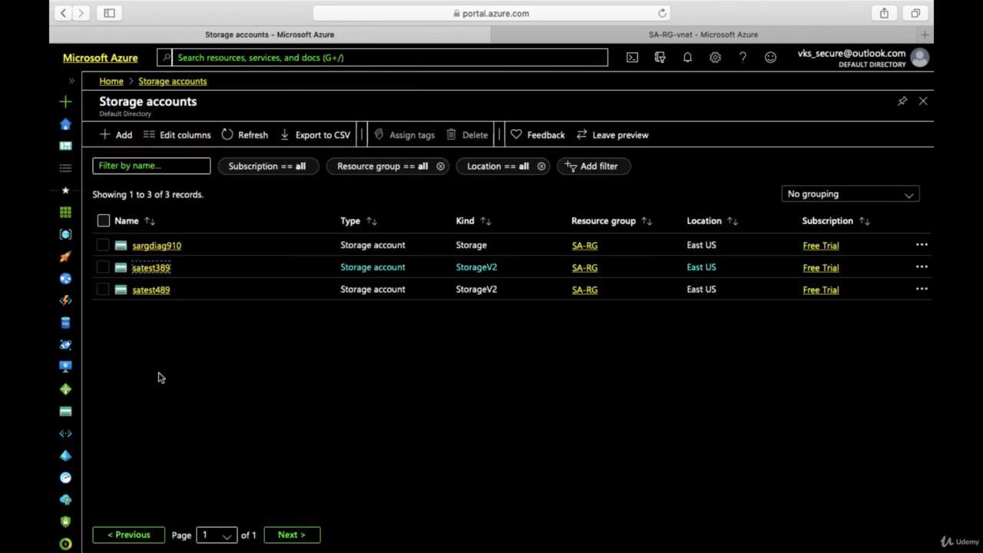
click(144, 297)
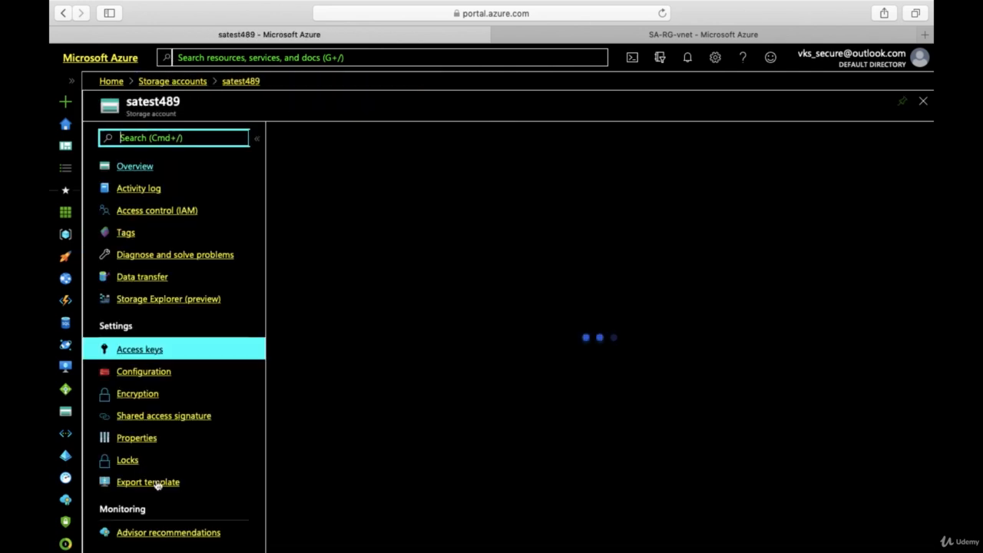
scroll(160, 504, down, 2)
click(160, 439)
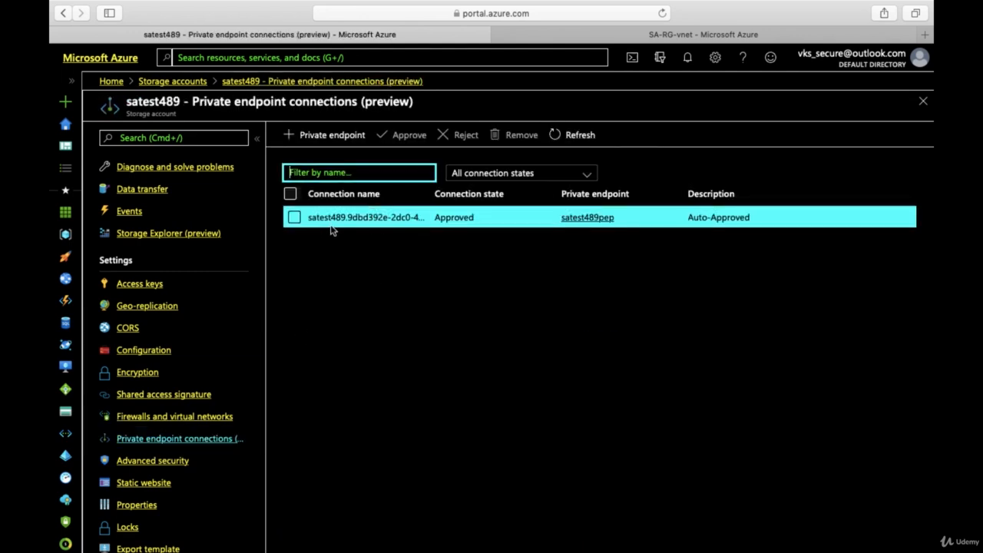
click(331, 228)
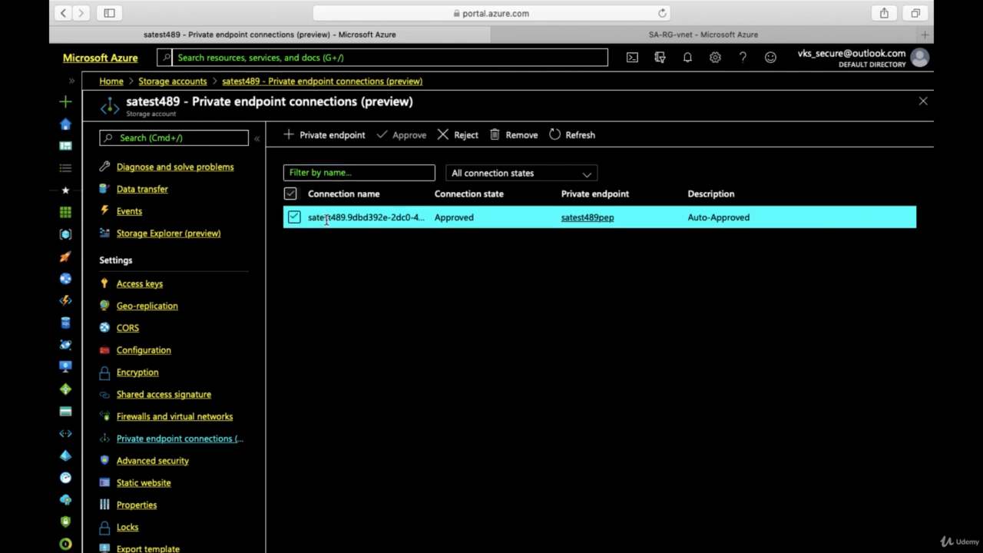
Open the satest489pep private endpoint and examine the FQDN and private IP in its custom DNS settings
click(587, 218)
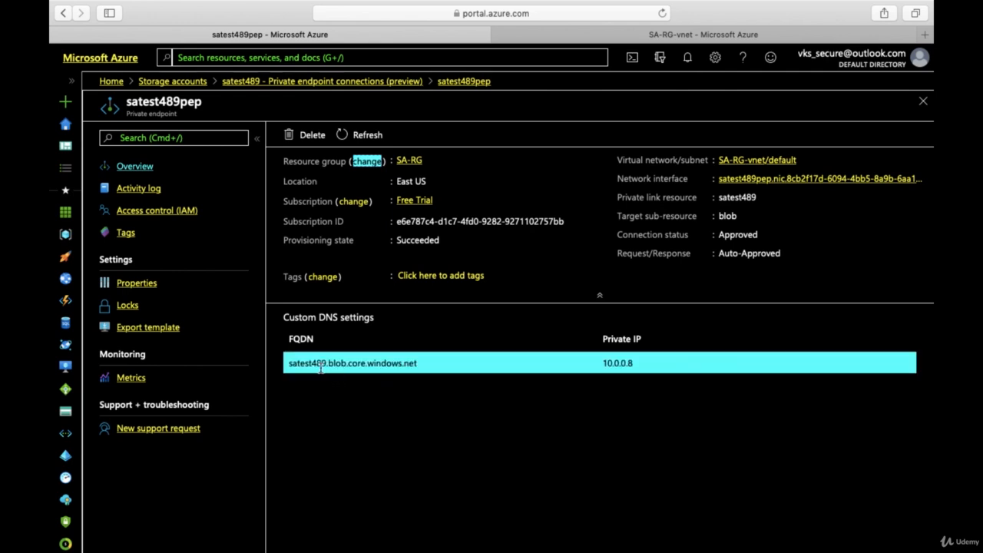
drag(606, 365, 636, 366)
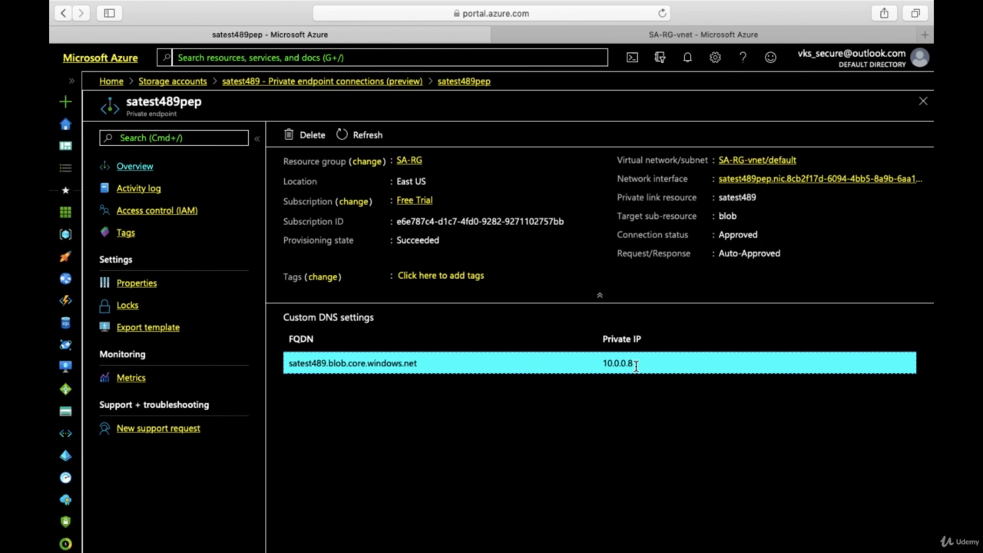
drag(634, 367, 620, 363)
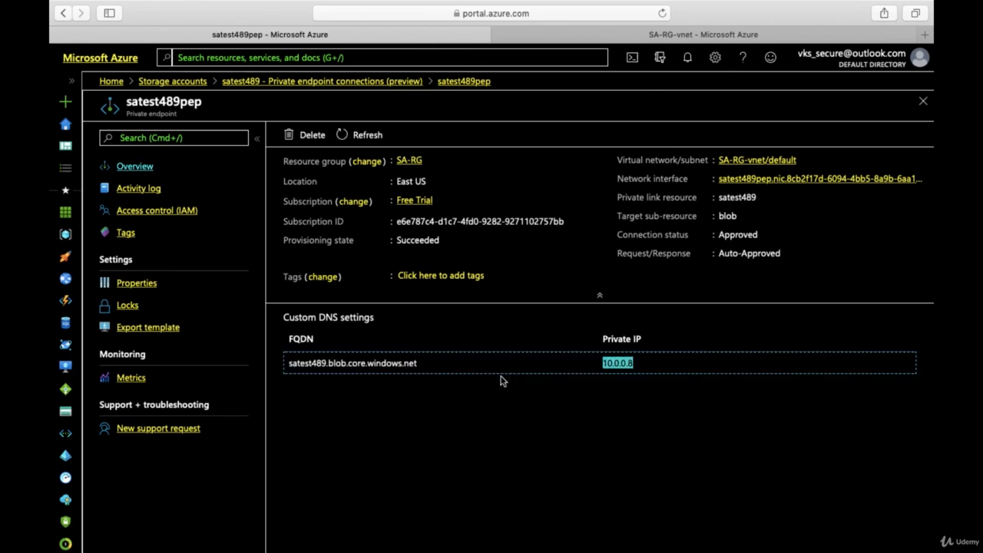
mouse_move(571, 372)
mouse_down()
mouse_move(649, 369)
mouse_move(608, 364)
mouse_up()
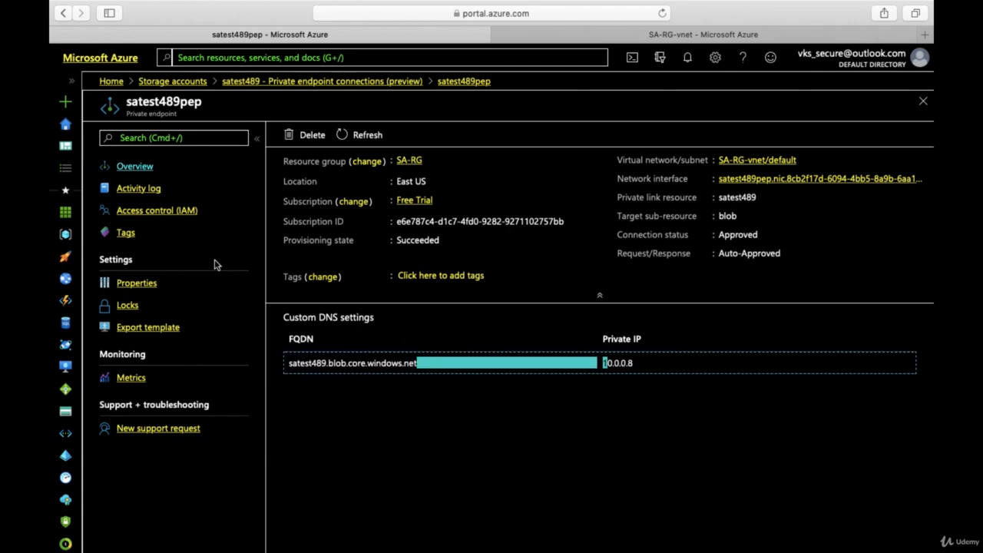
Create a blob container named satestblob with private access in the Storage Explorer of satest489
click(267, 81)
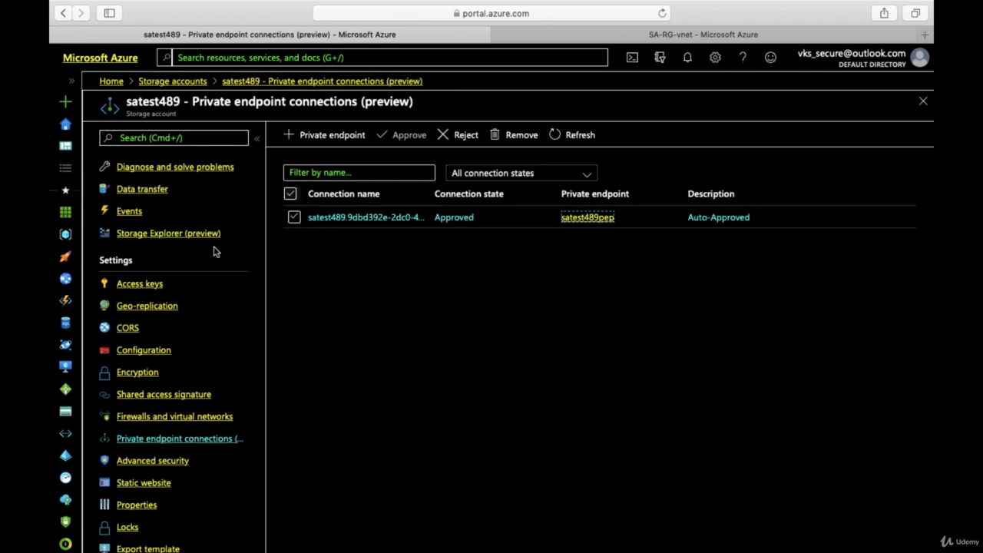
click(195, 240)
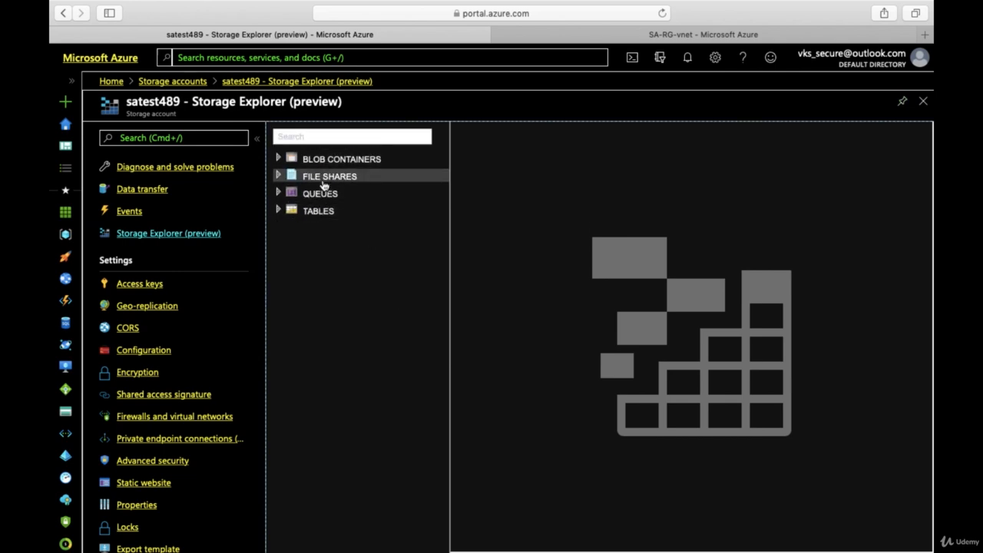
click(279, 158)
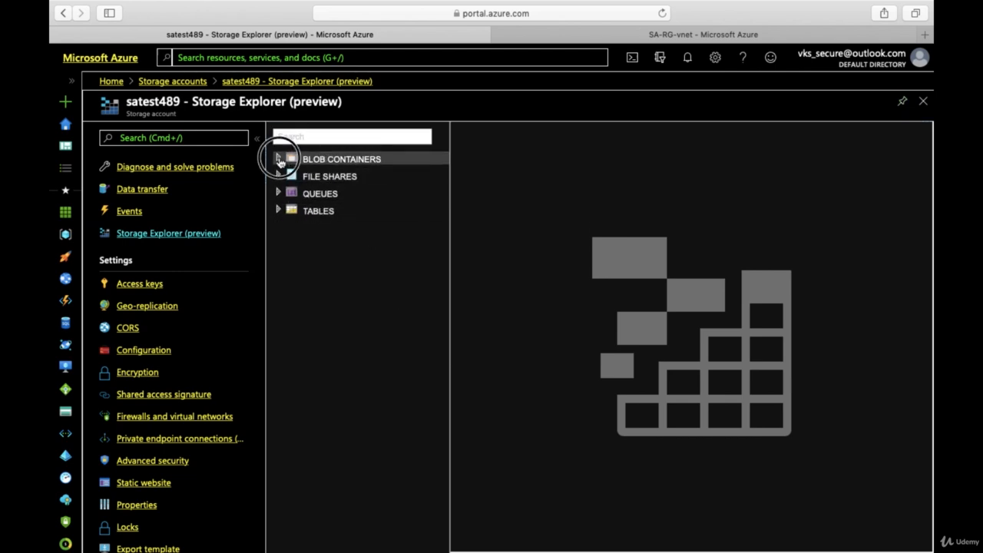
right_click(340, 168)
click(360, 170)
text(s)
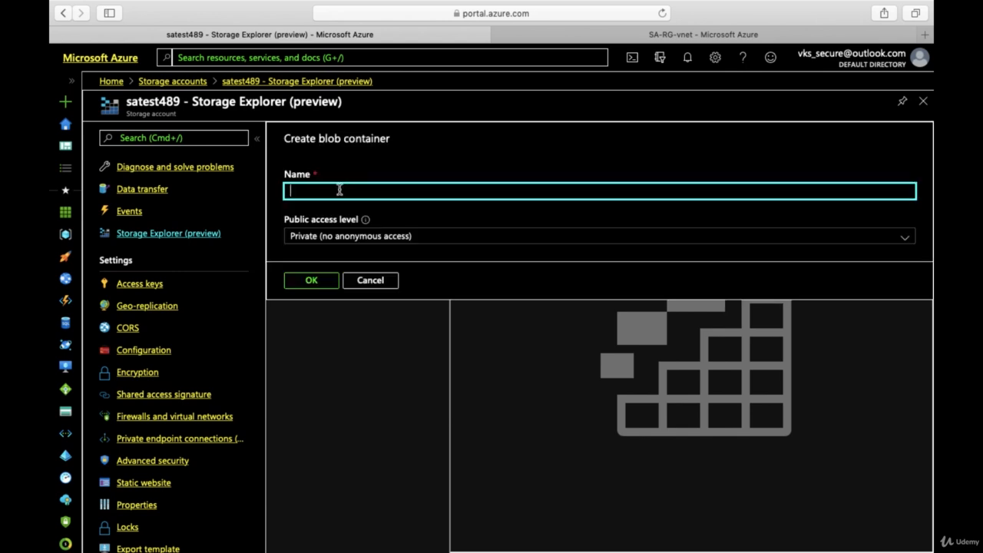
text(atestblob)
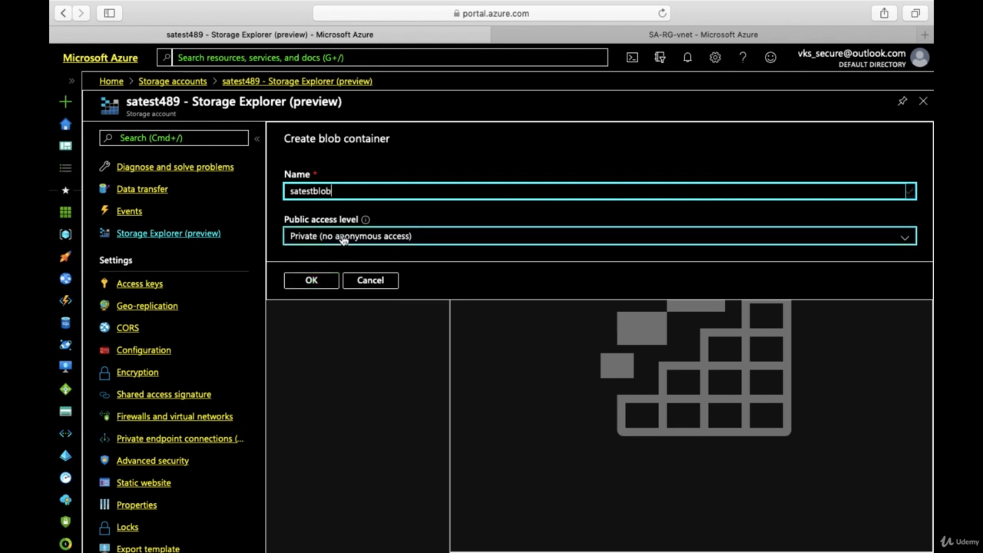
click(318, 285)
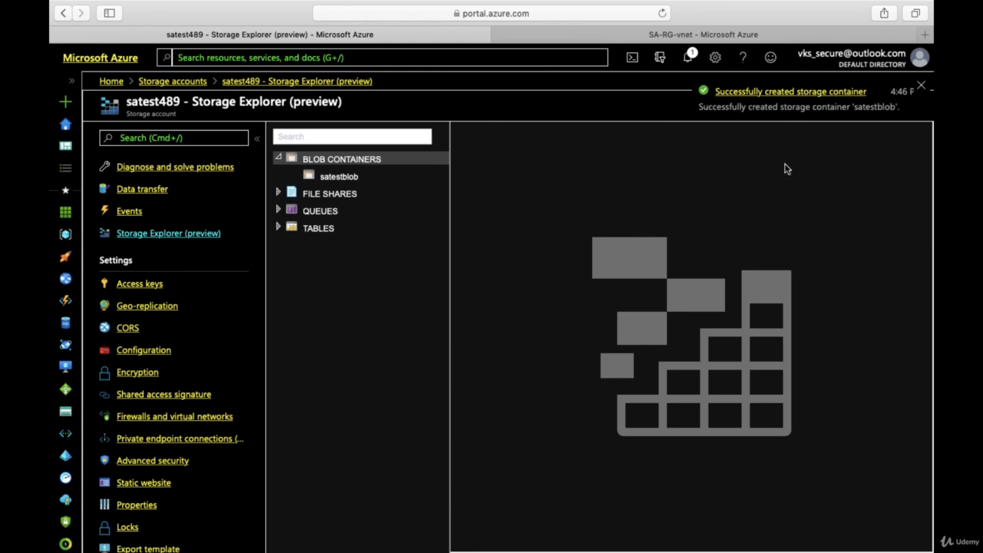
Open the satestblob container, start a shared access signature for it, and enable the Add, Create, Write and Delete permissions alongside Read
click(331, 182)
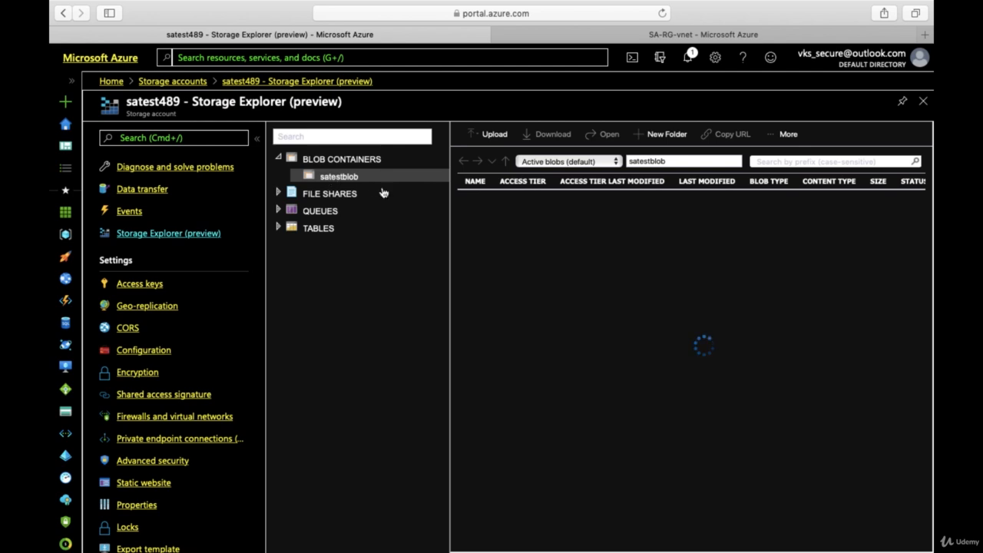
click(318, 178)
right_click(348, 180)
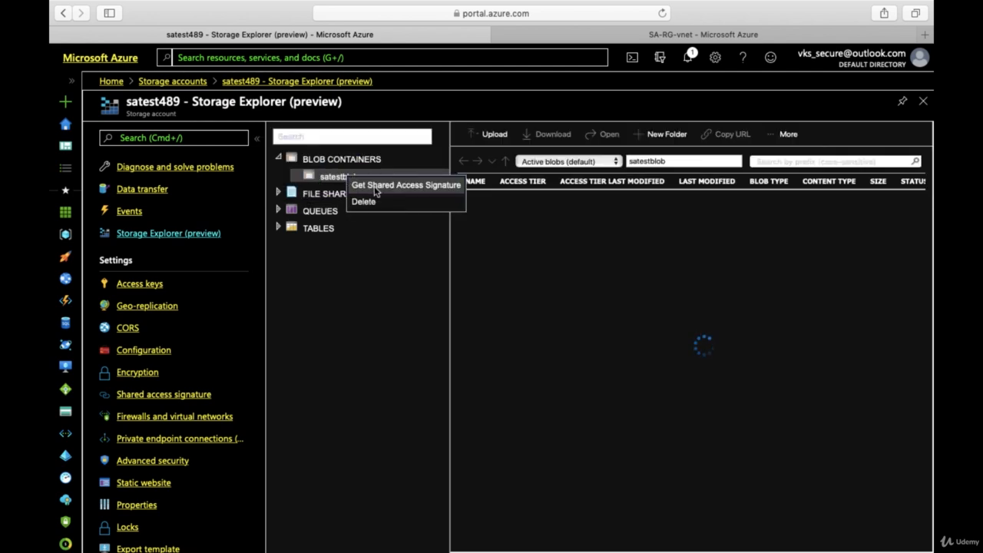
click(377, 186)
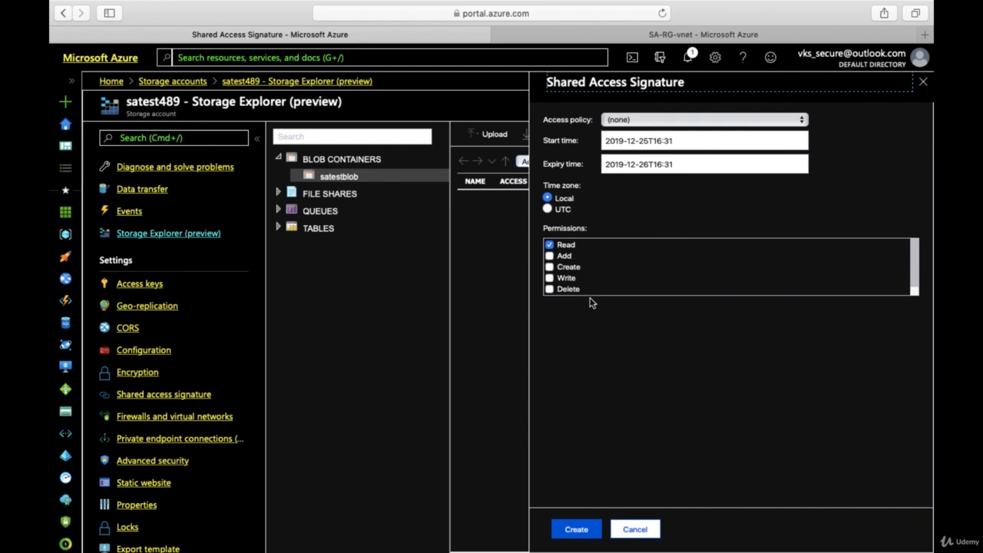
click(622, 164)
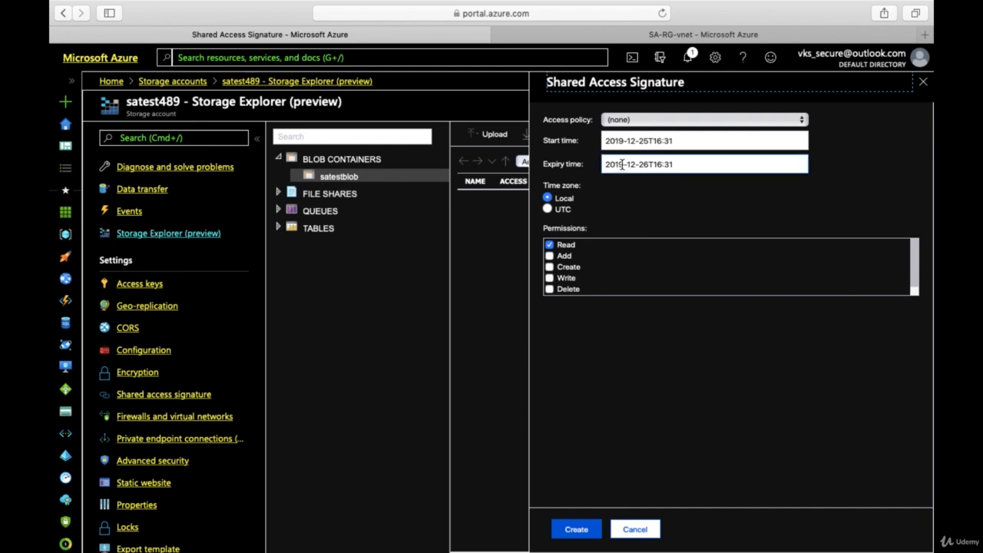
click(569, 257)
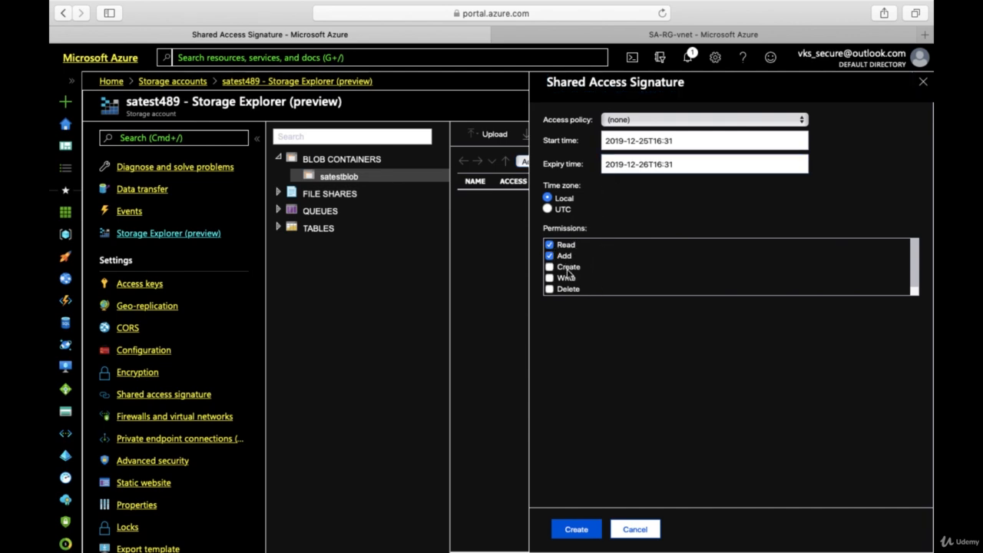
click(568, 267)
click(566, 279)
click(569, 290)
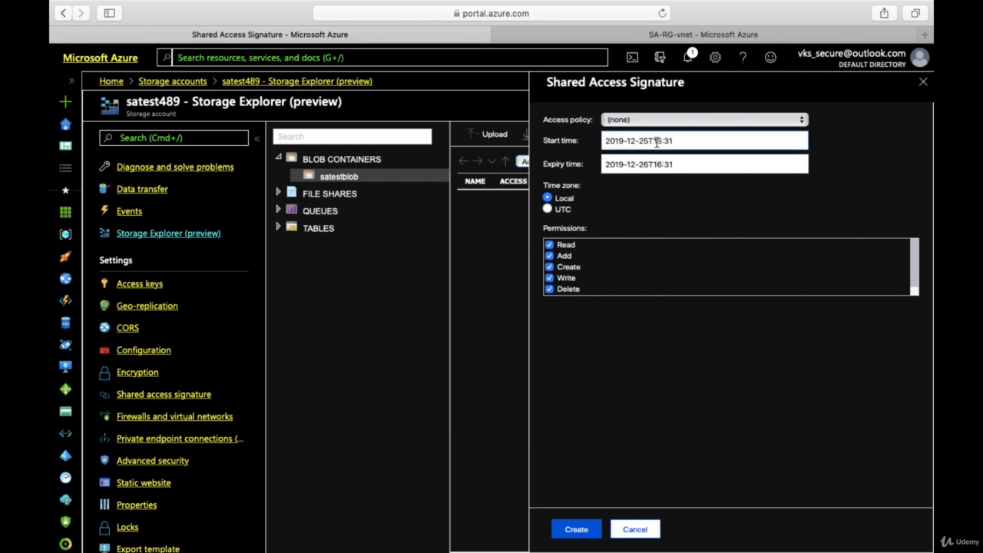
Keep the access policy at (none) and generate the shared access signature for the satestblob container
click(802, 120)
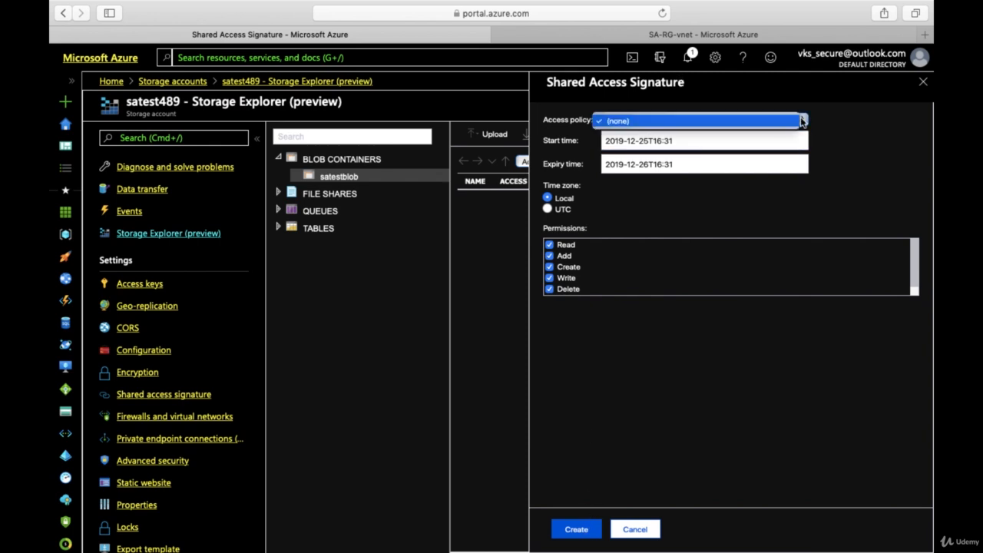
click(851, 119)
click(653, 167)
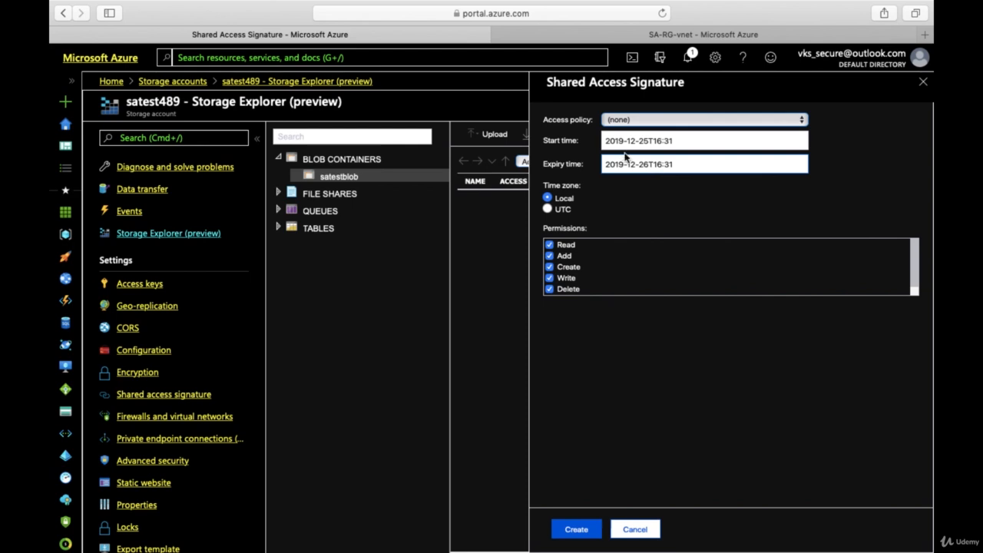
click(577, 530)
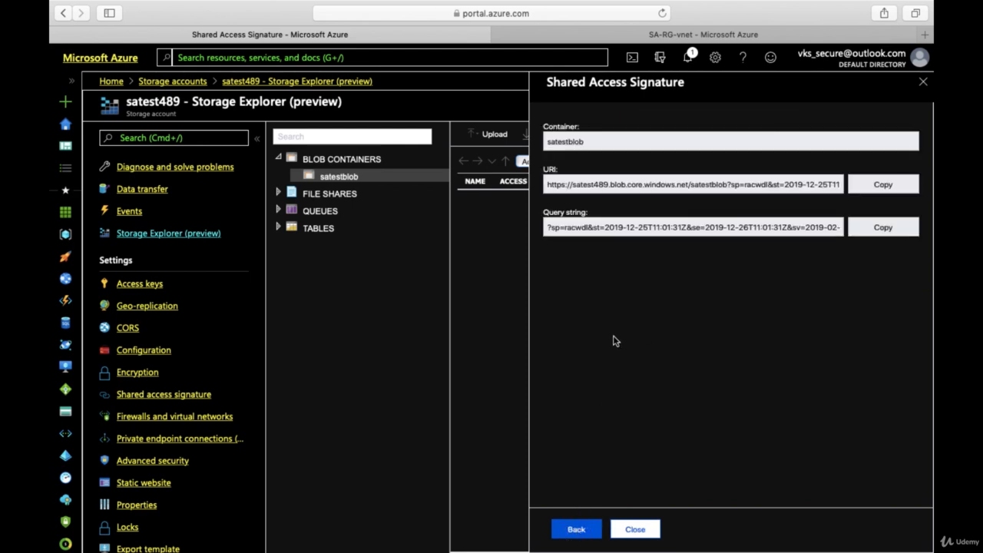
View the generated shared access signature URI, return to its settings and close the form
click(564, 186)
click(575, 530)
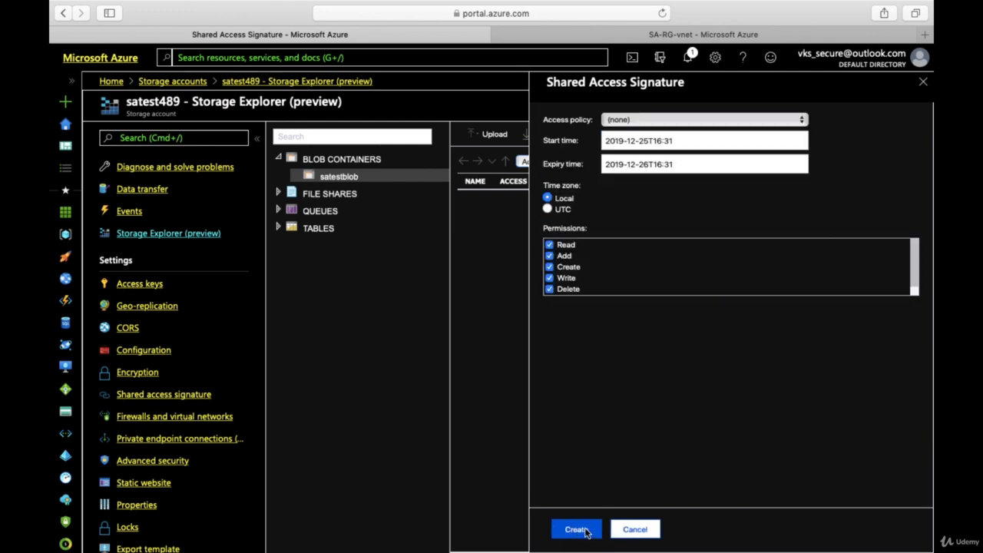
click(634, 530)
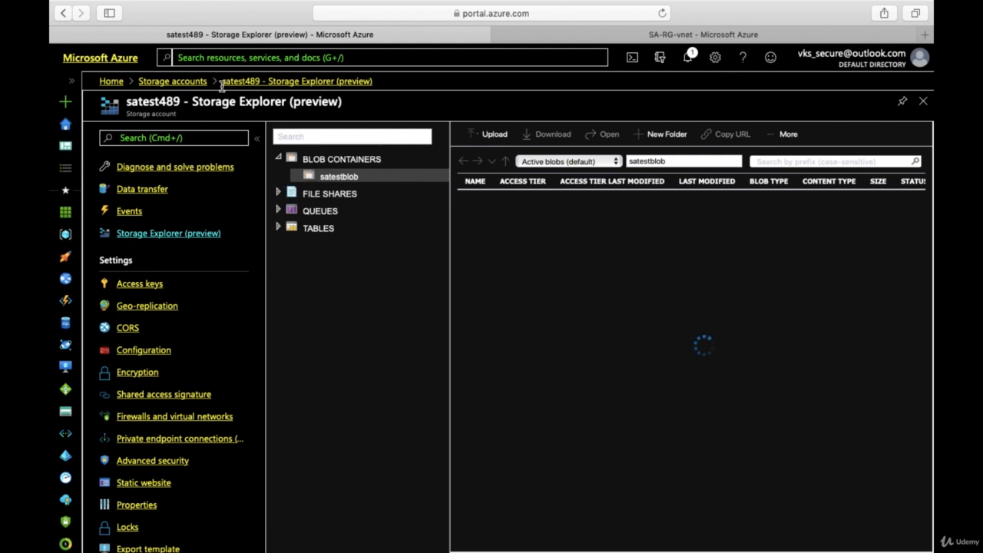
Reopen satest489 from the storage accounts list and review its firewall and virtual network settings and its private endpoint connections
click(161, 85)
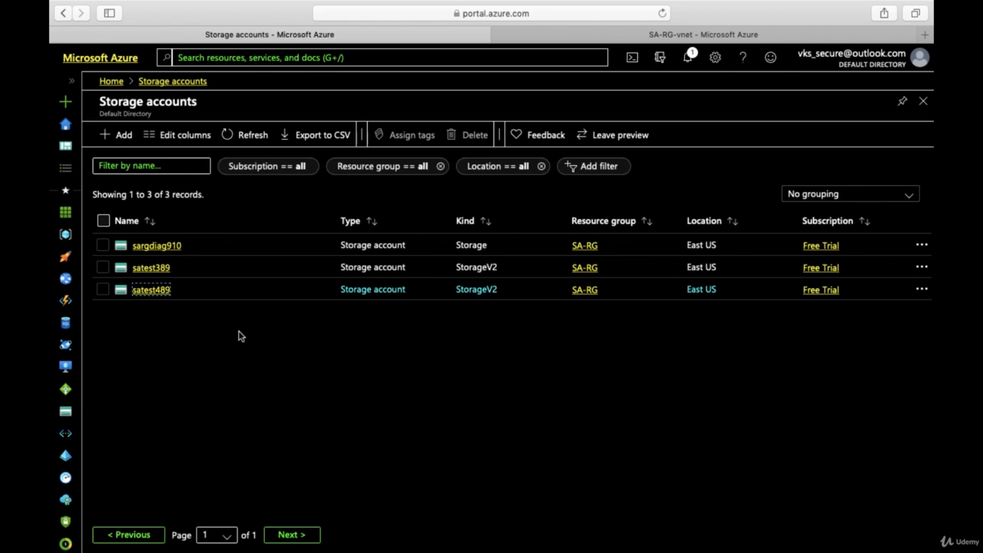
click(153, 291)
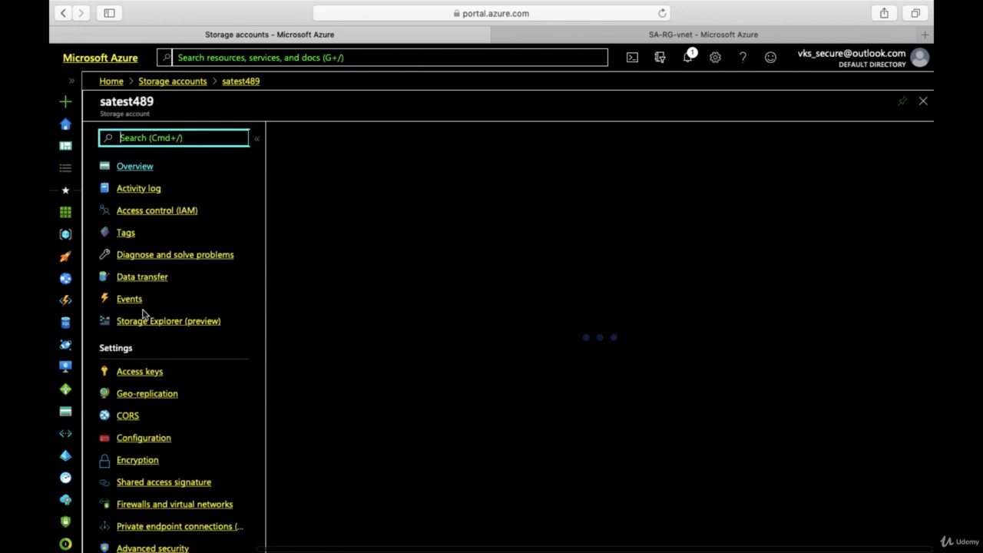
scroll(210, 475, down, 2)
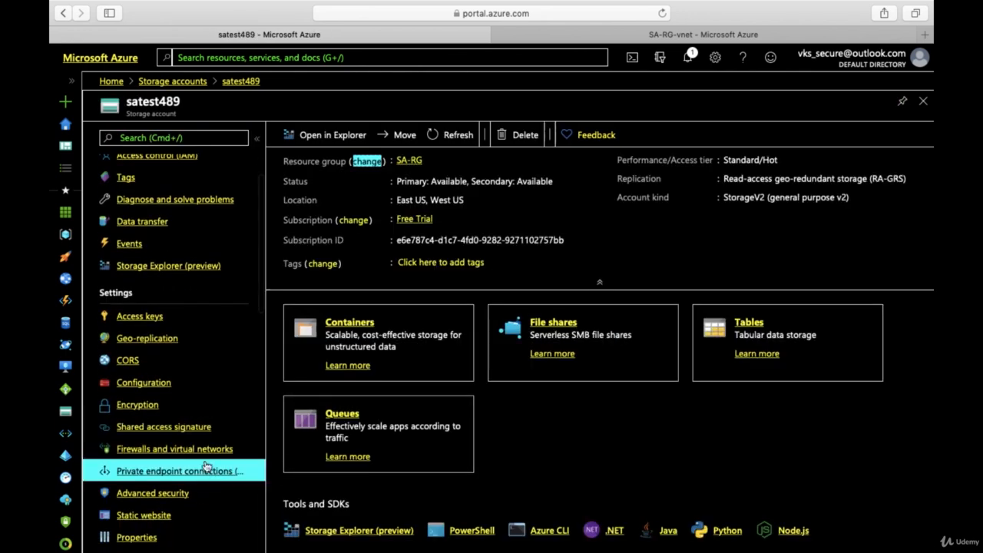
click(208, 448)
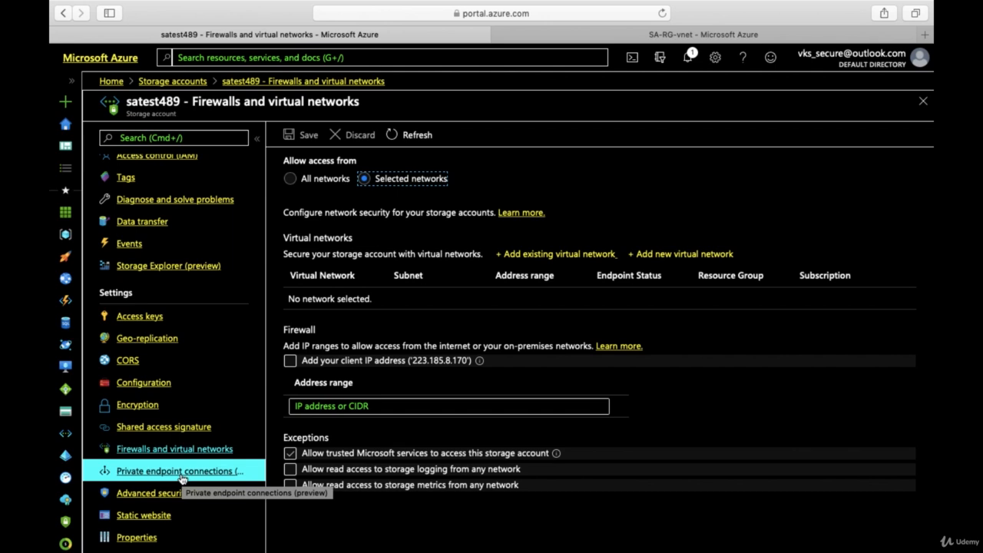
click(181, 478)
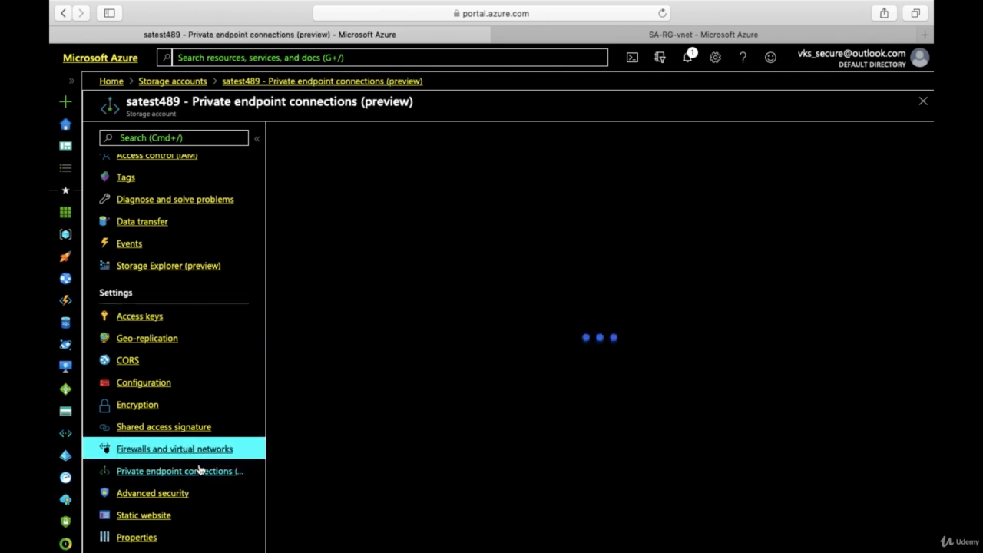